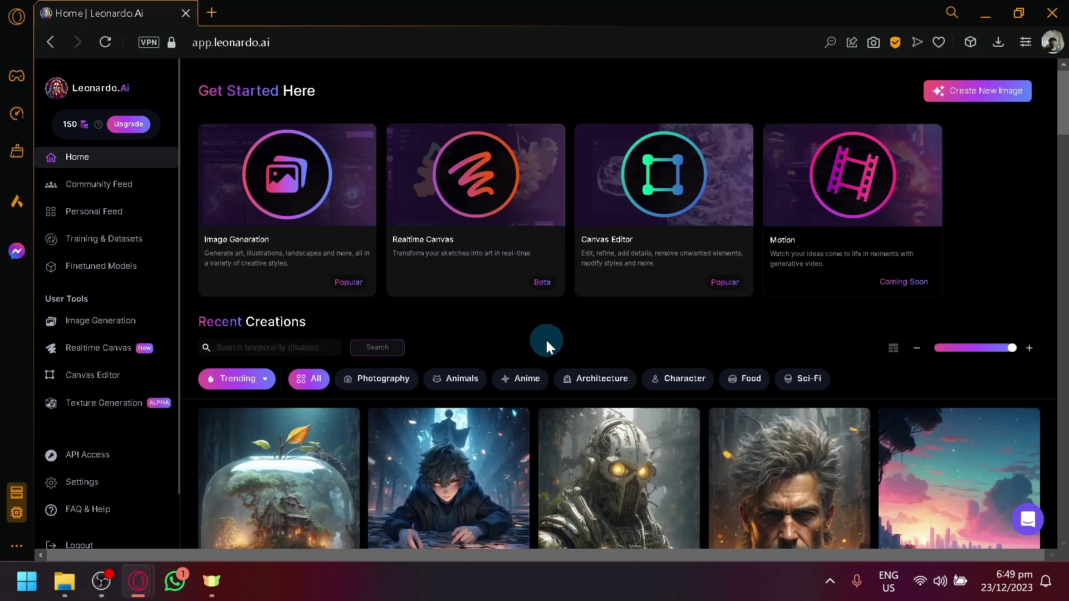
Scroll down through the Leonardo.Ai community gallery and back up.
scroll(547, 342, down, 10)
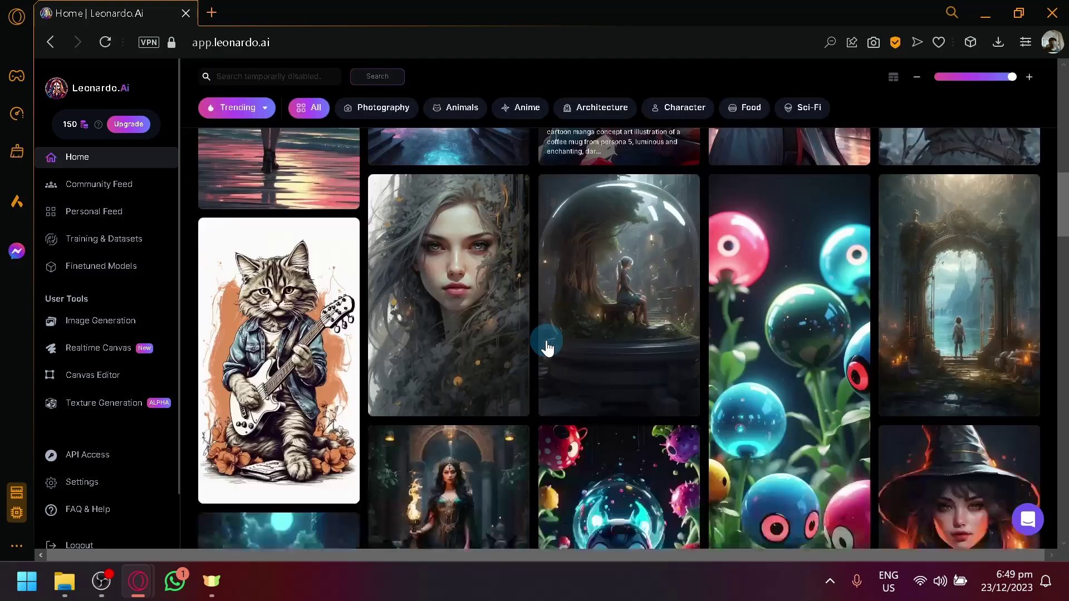
scroll(547, 345, down, 8)
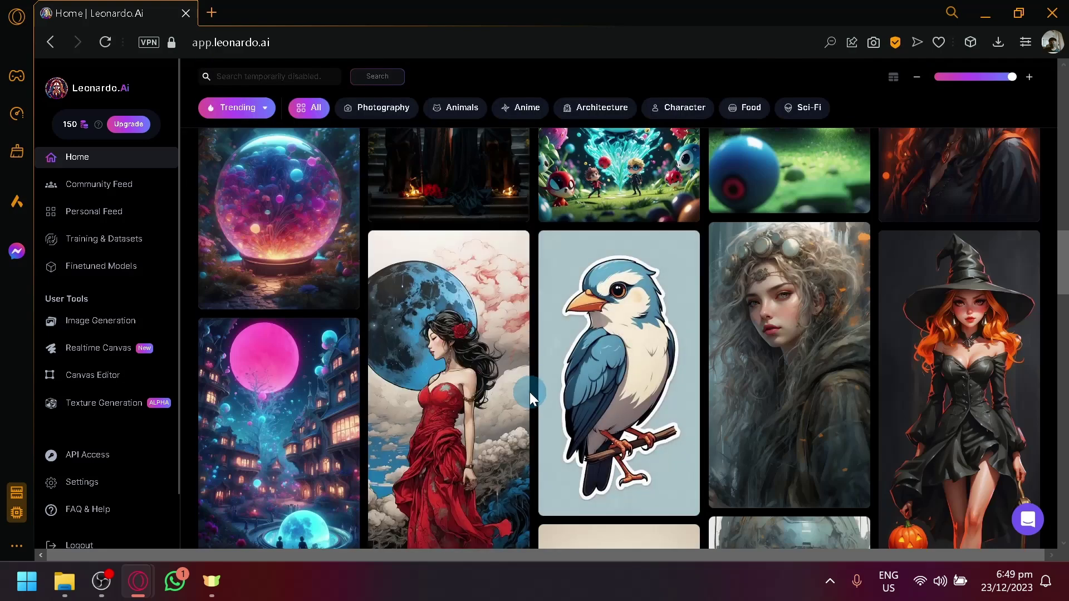
scroll(530, 393, down, 5)
scroll(535, 407, down, 5)
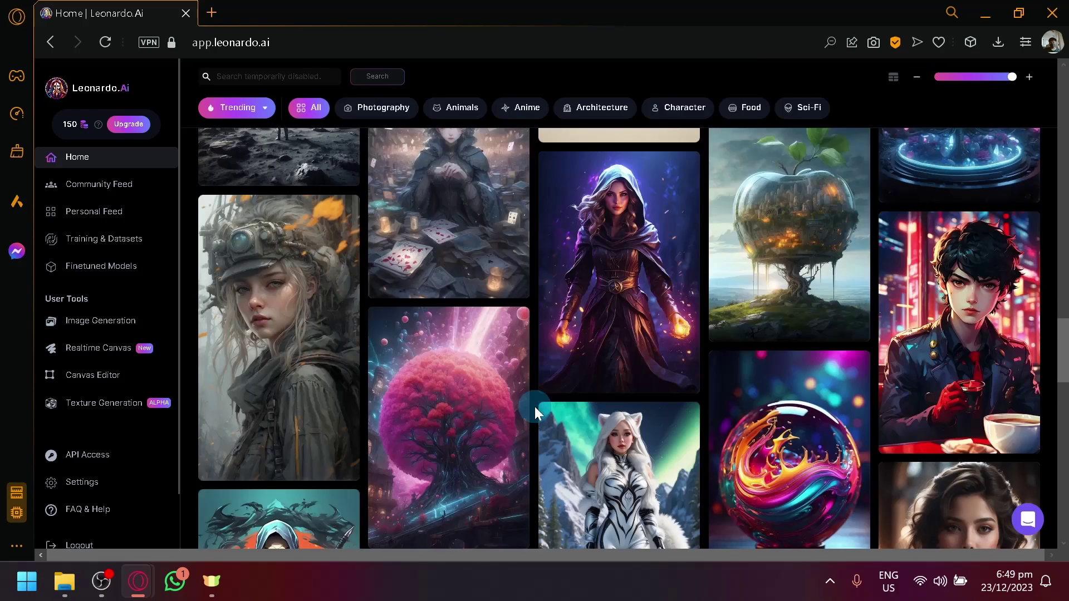
scroll(534, 406, up, 20)
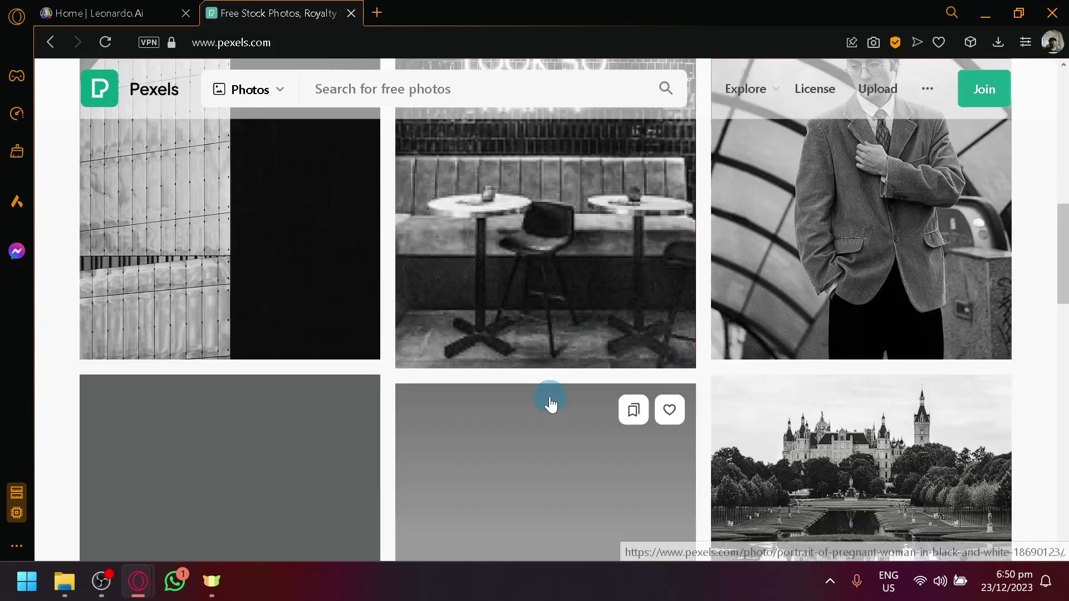
scroll(550, 397, down, 10)
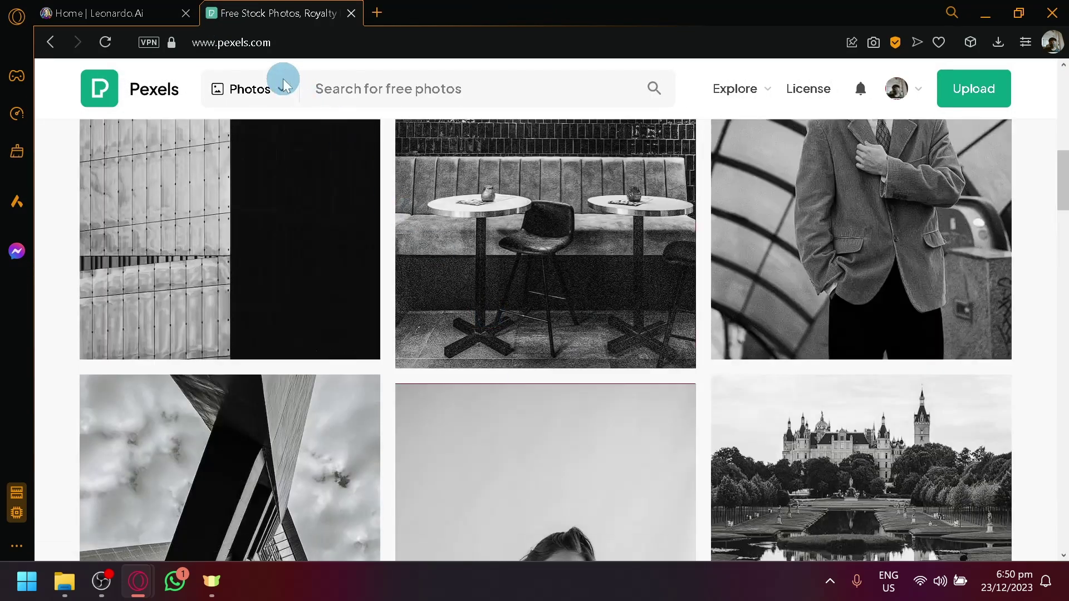
Search the Pexels photo library for 'cat'.
click(284, 84)
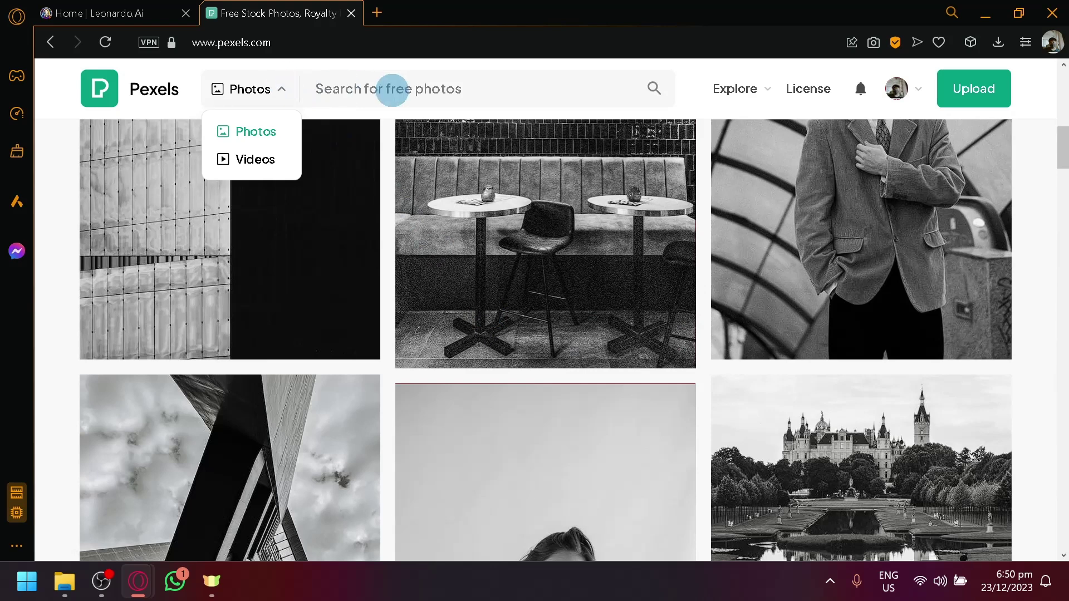
click(392, 90)
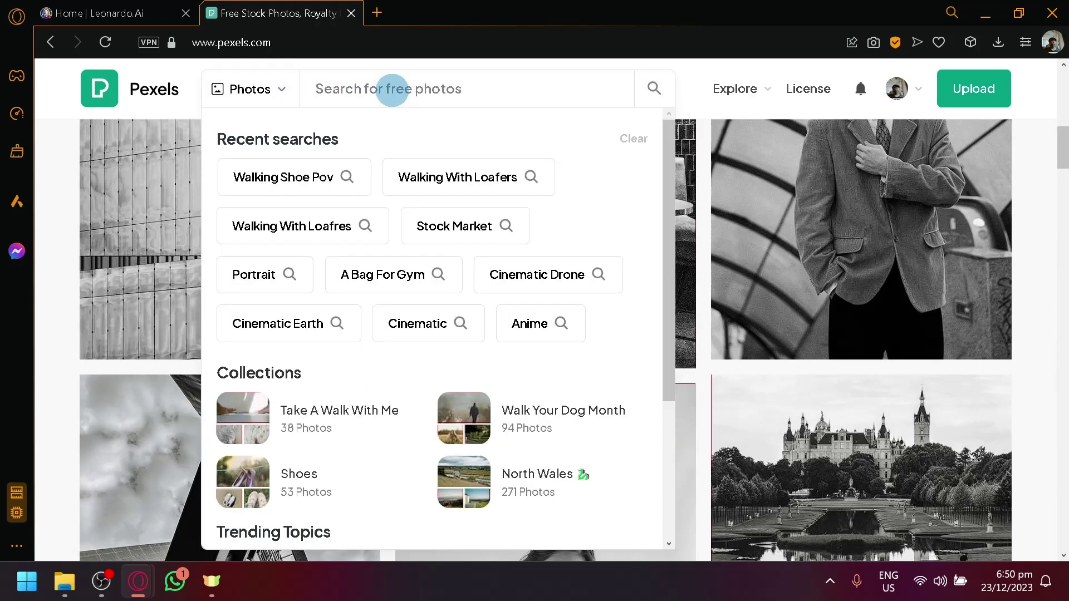
text(cat)
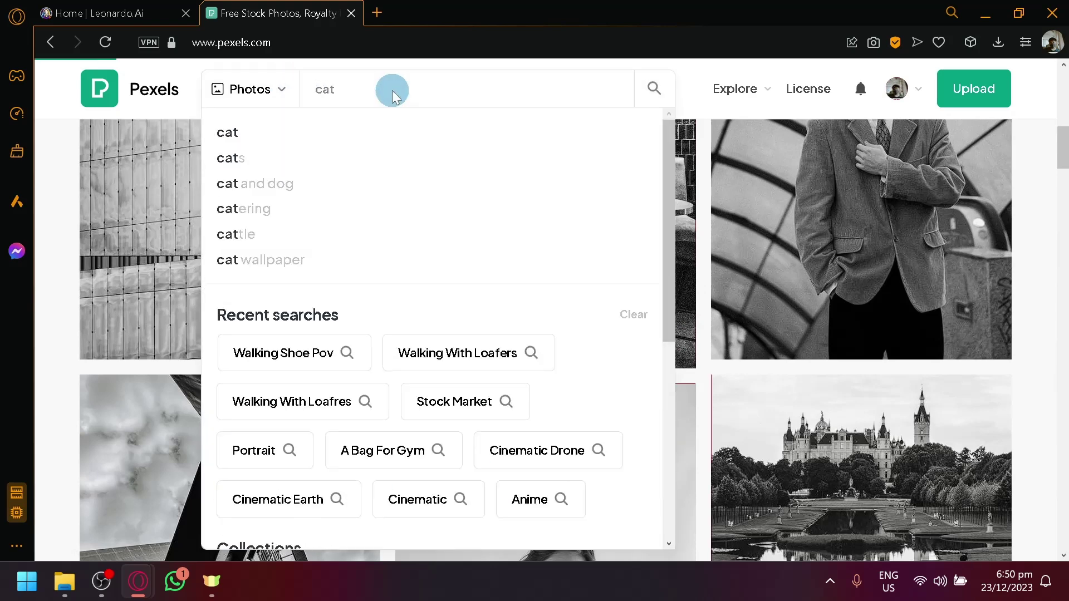
key(Return)
Download the sitting orange tabby cat photo, dismiss the thank-you popup, and return to the Pexels home page.
scroll(556, 286, down, 8)
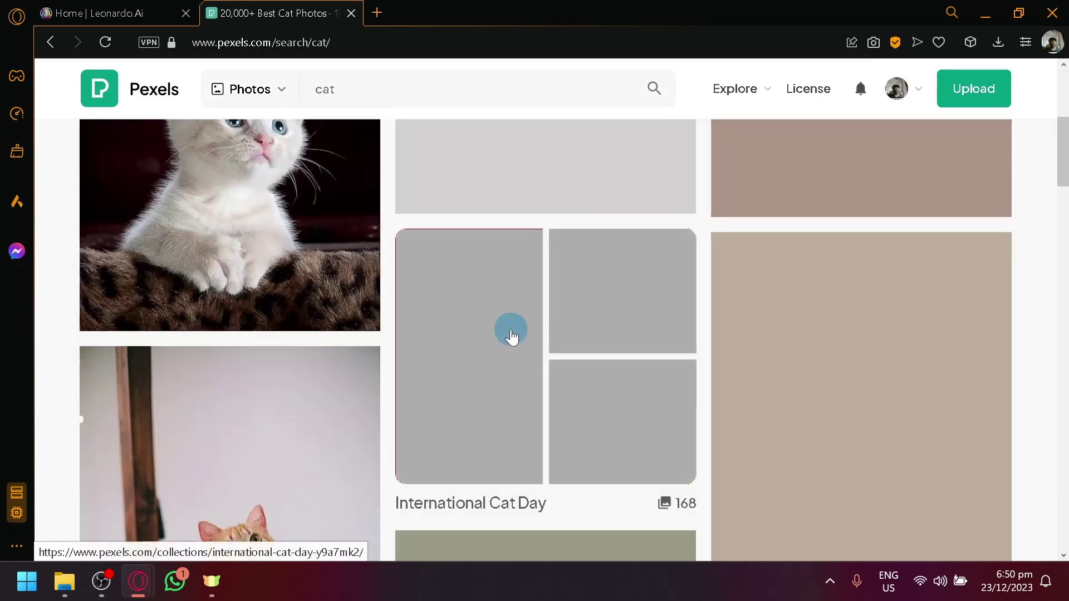
scroll(511, 328, down, 2)
scroll(511, 326, down, 5)
scroll(831, 377, up, 5)
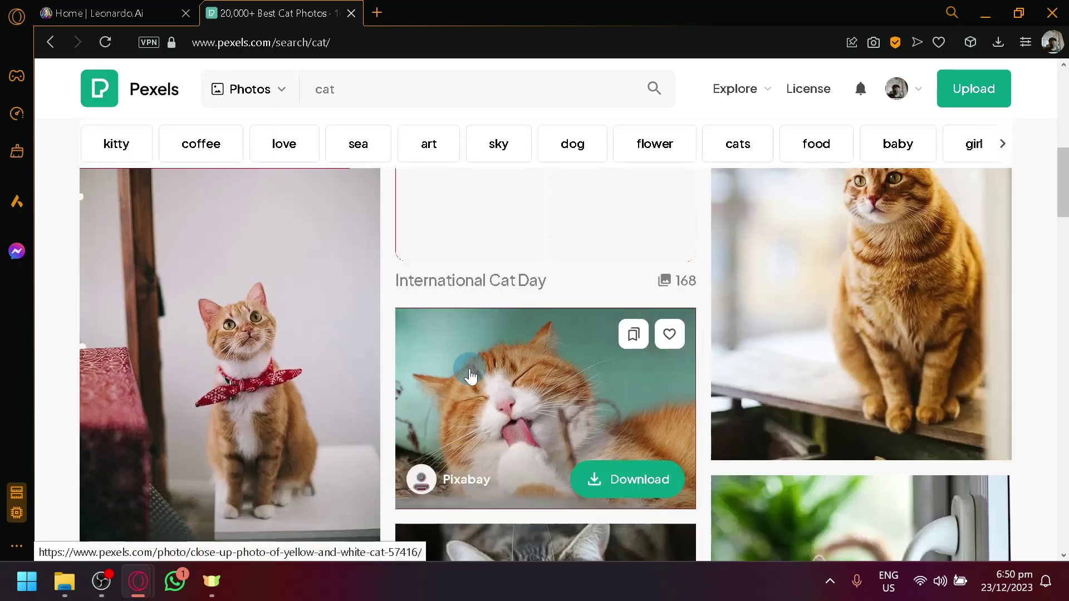
scroll(832, 377, down, 2)
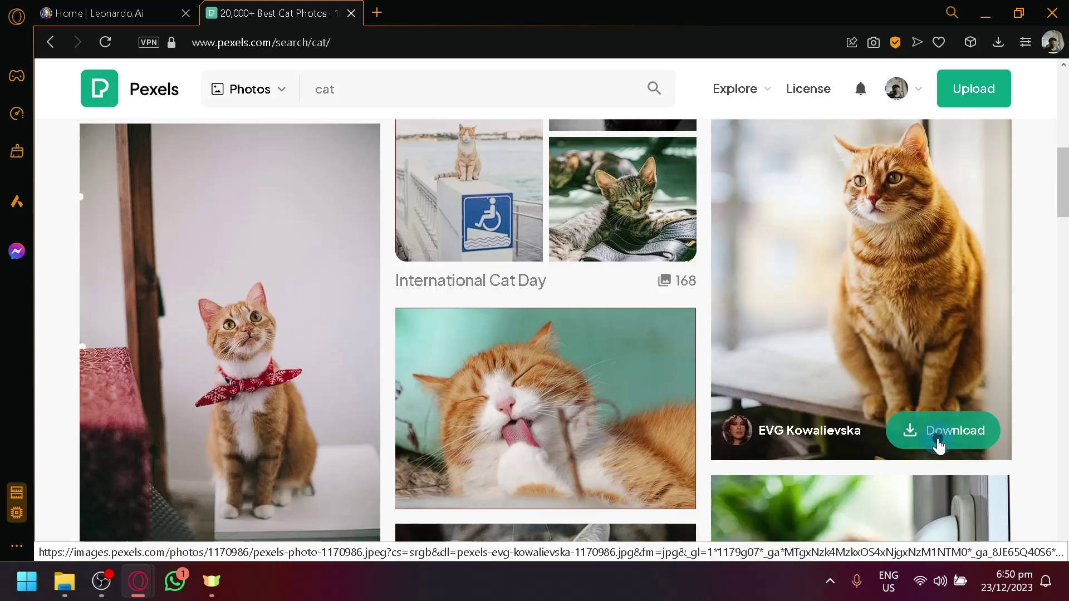
click(939, 437)
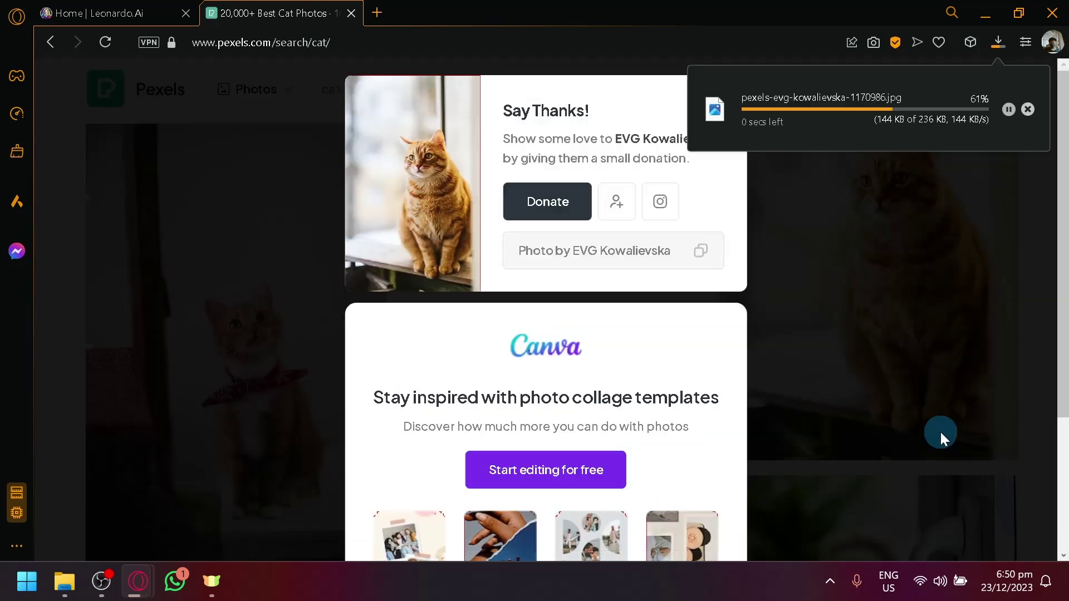
click(176, 177)
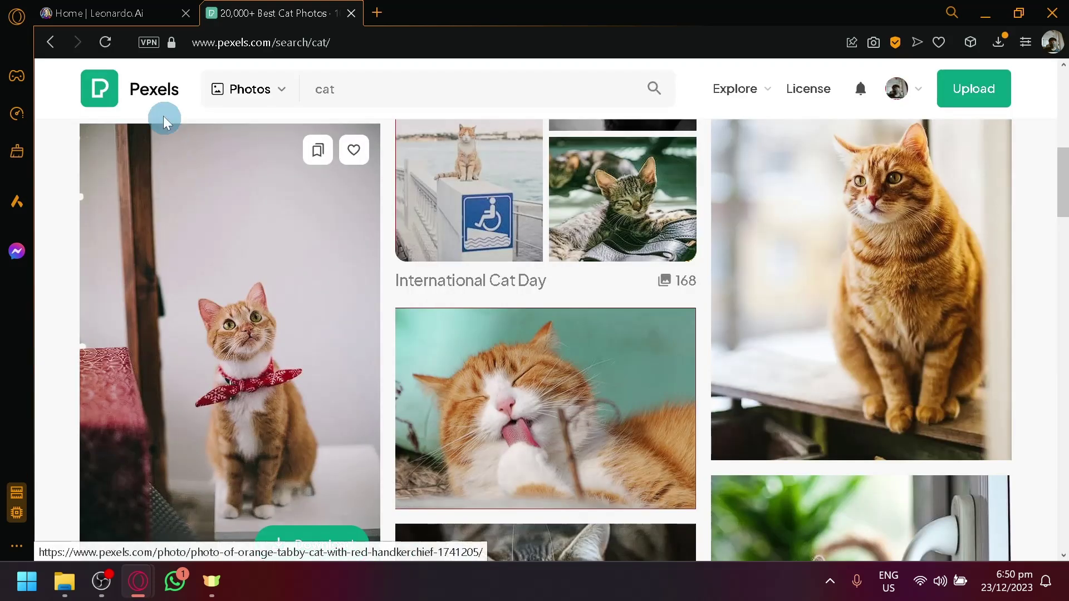
click(137, 97)
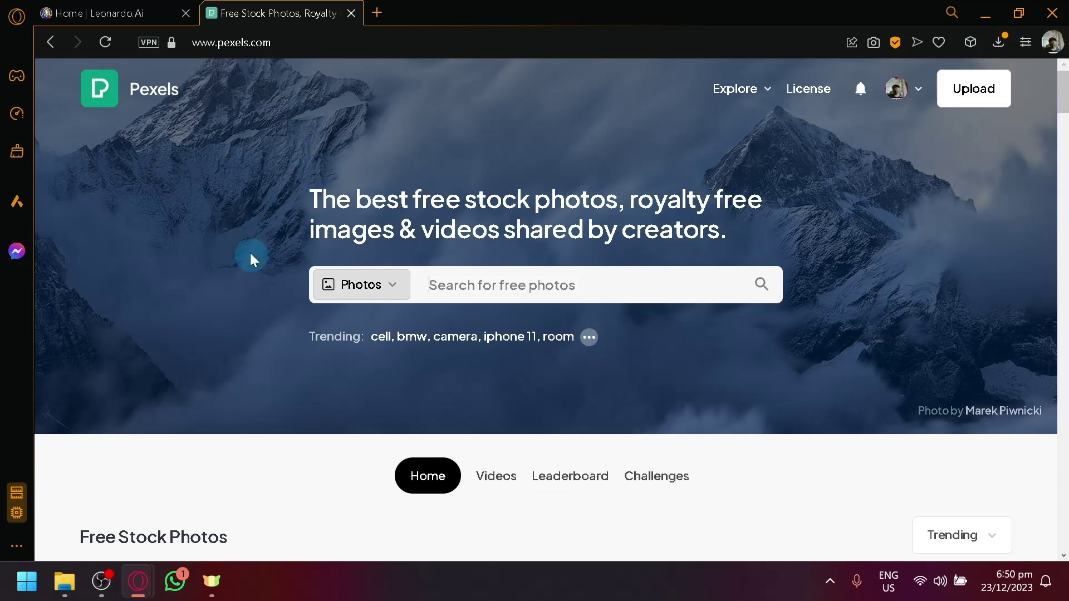
Switch between the Leonardo.Ai and Pexels tabs, then close the Pexels tab.
click(129, 12)
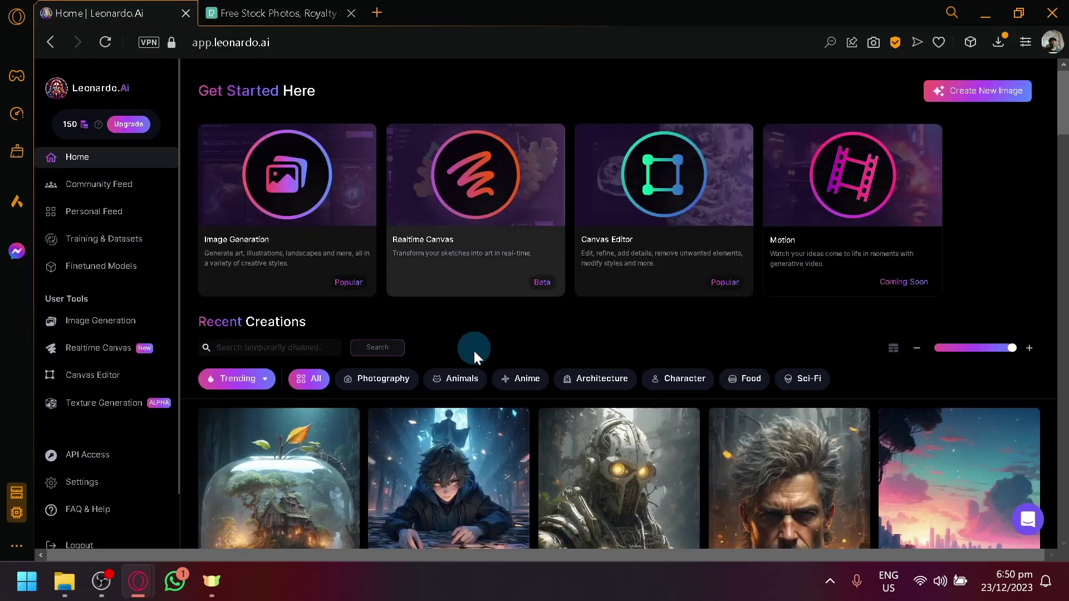
click(273, 13)
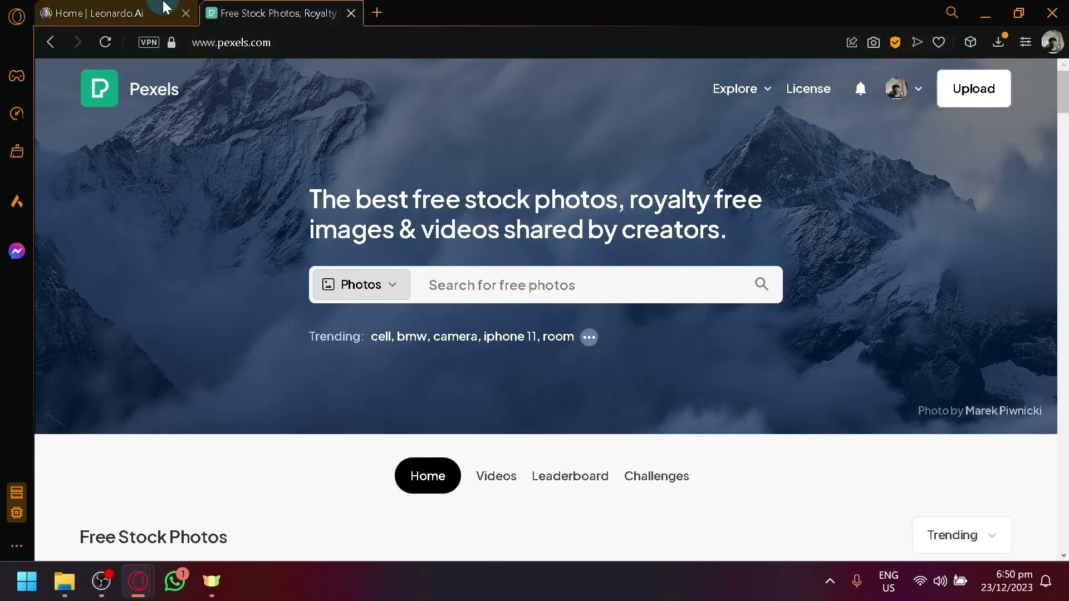
click(127, 6)
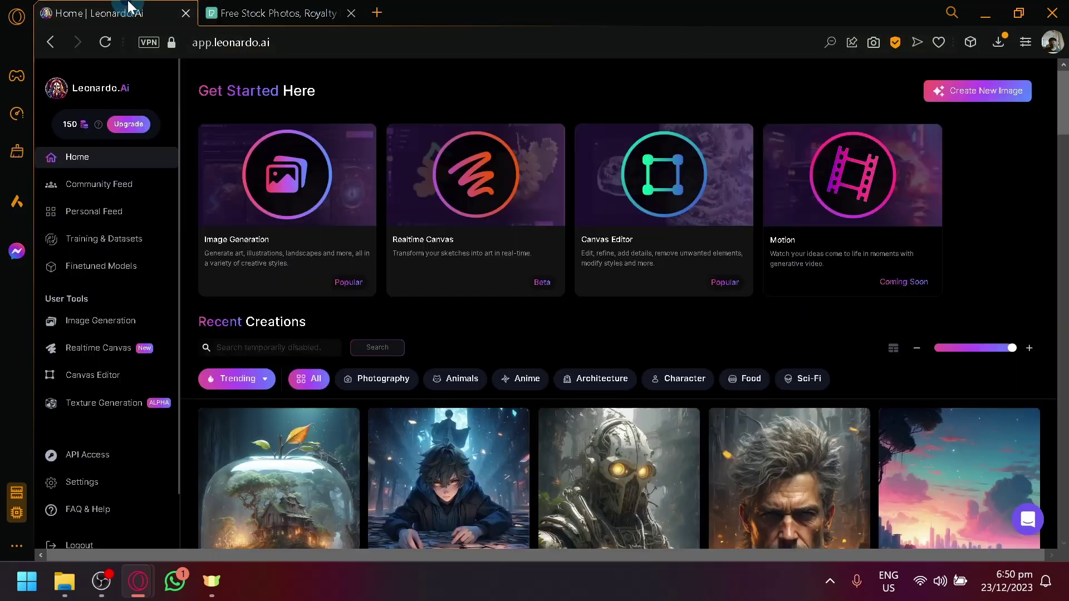
click(341, 10)
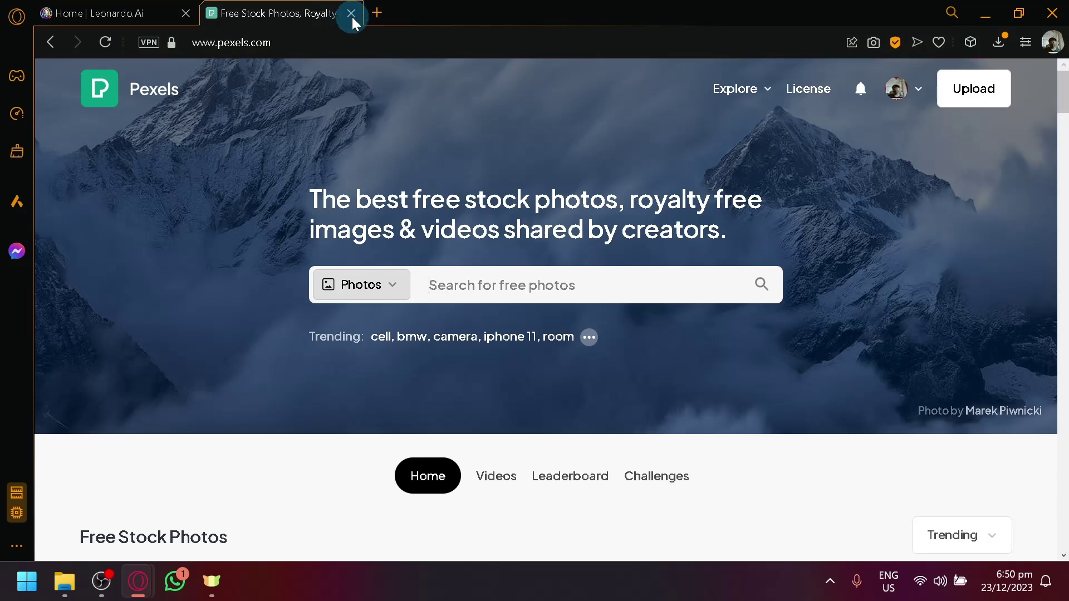
click(351, 12)
Check the browser's Downloads list and scroll the Leonardo.Ai home page.
click(1008, 35)
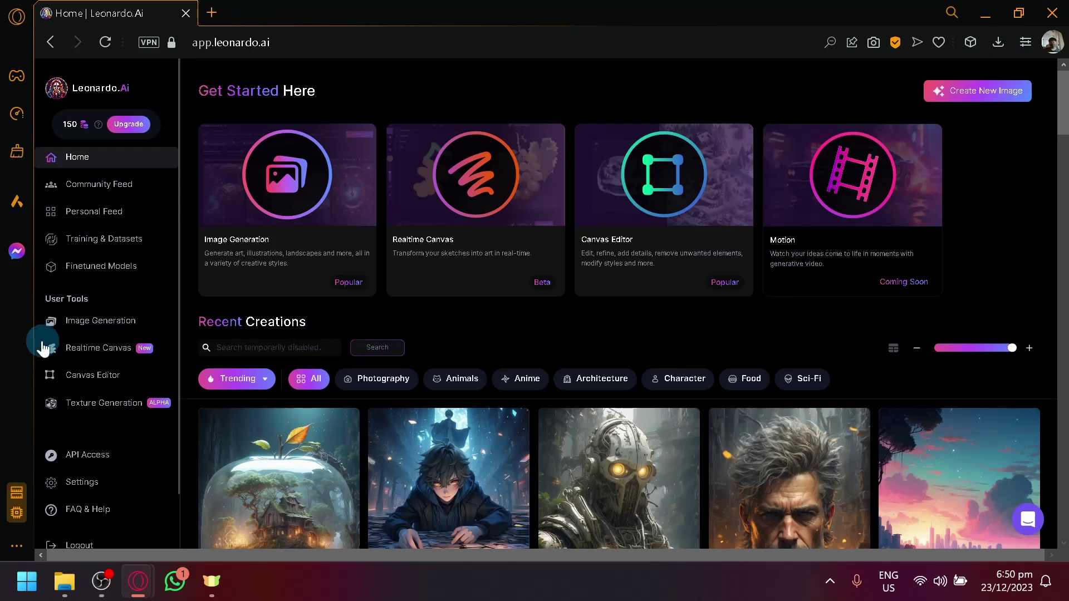
scroll(73, 320, up, 5)
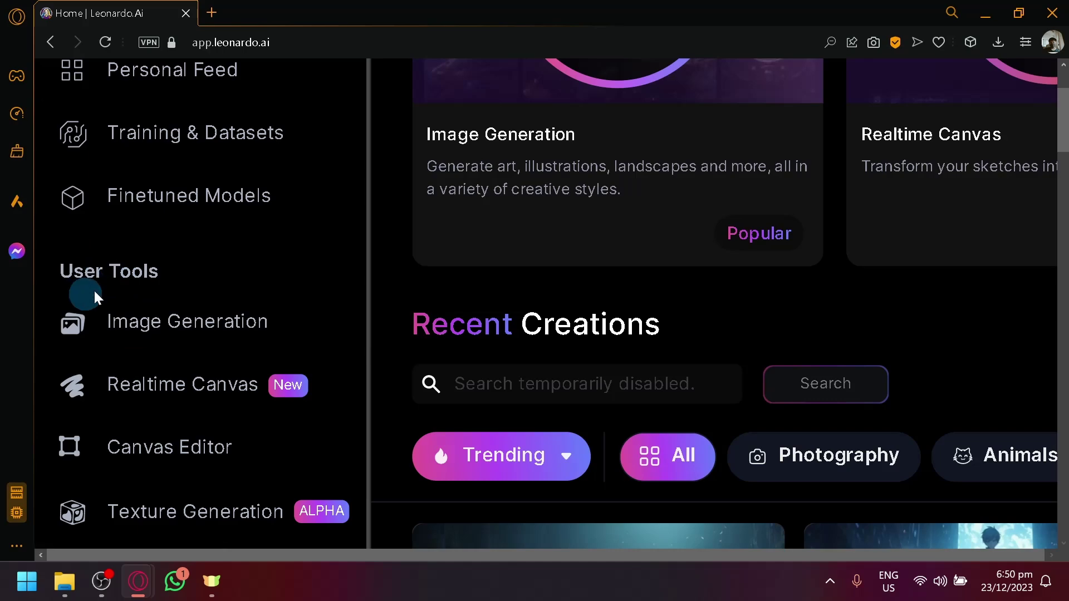
scroll(136, 319, down, 5)
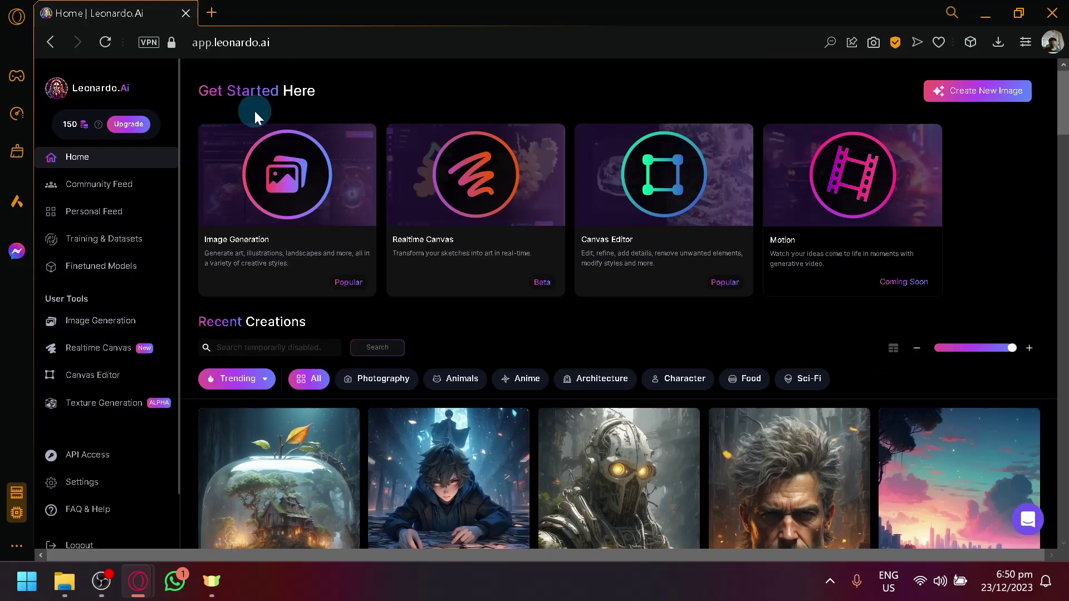
scroll(318, 287, up, 5)
scroll(323, 285, down, 5)
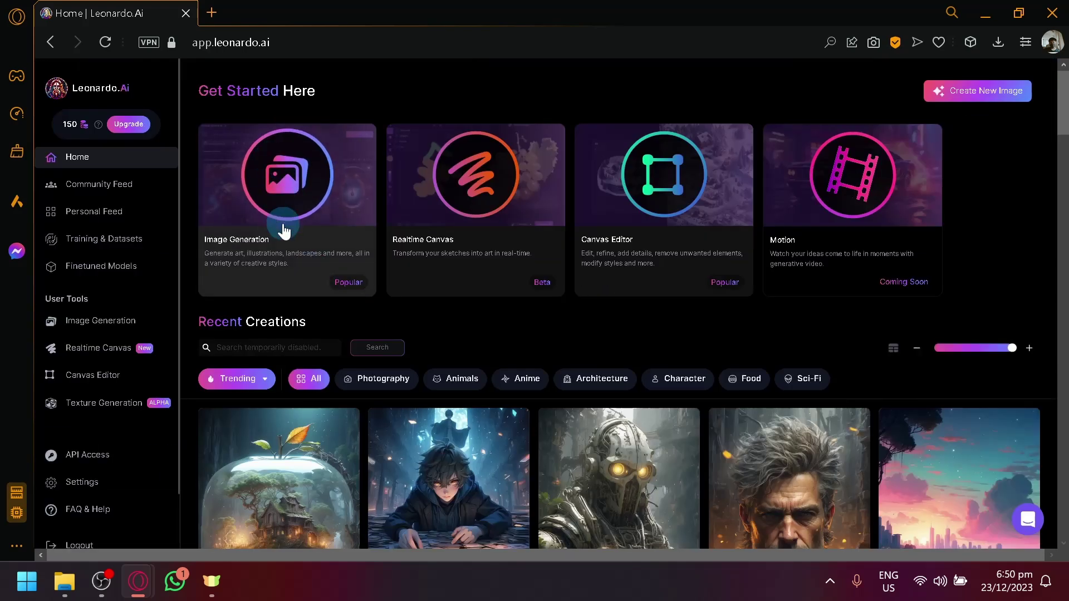
scroll(282, 229, up, 5)
scroll(220, 226, up, 2)
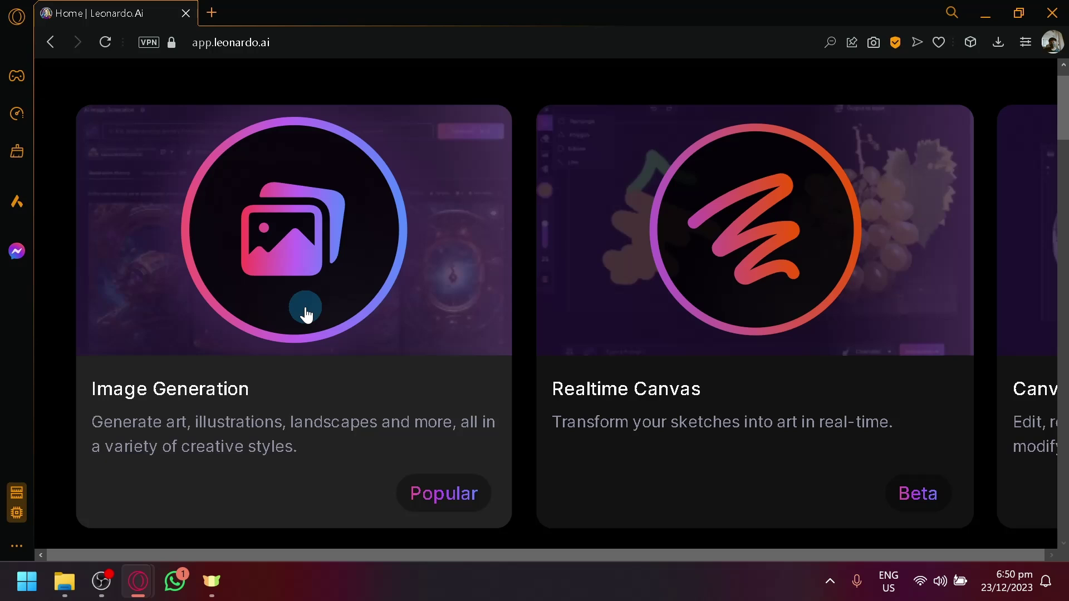
click(306, 310)
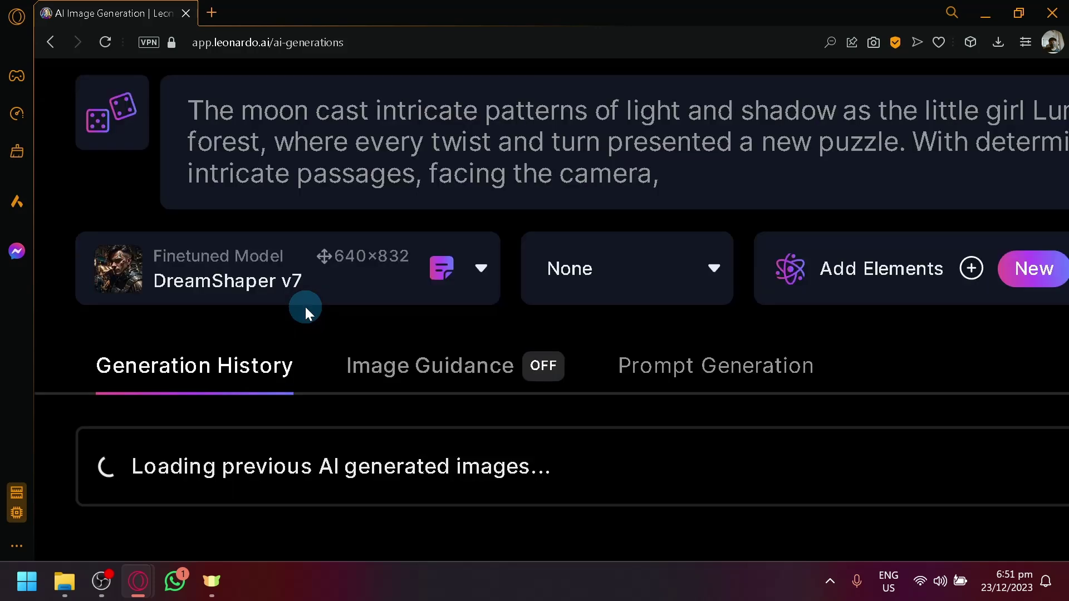
drag(477, 155, 195, 134)
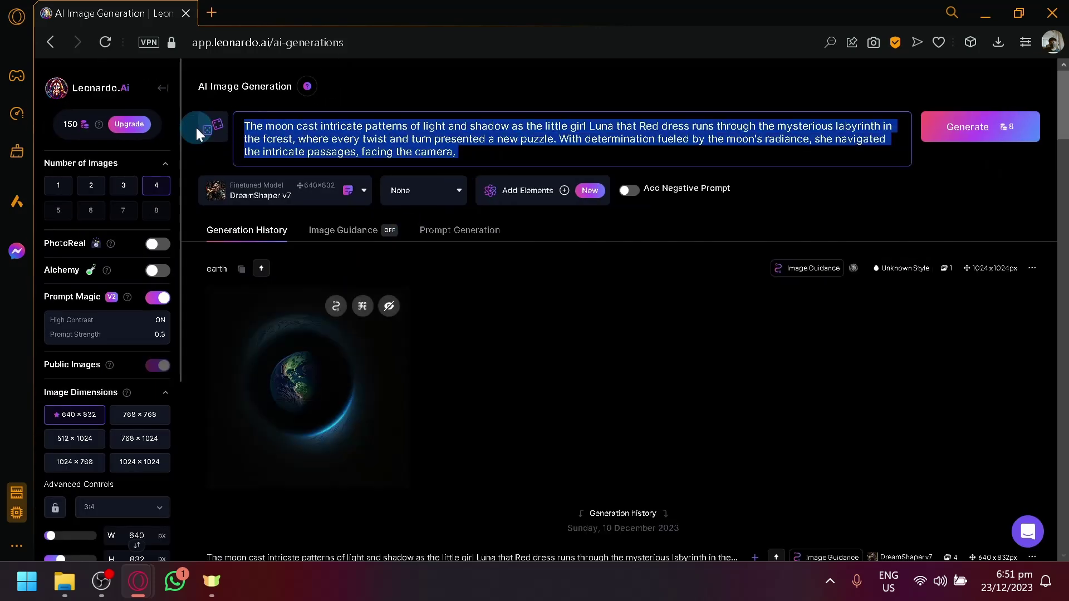
key(BackSpace)
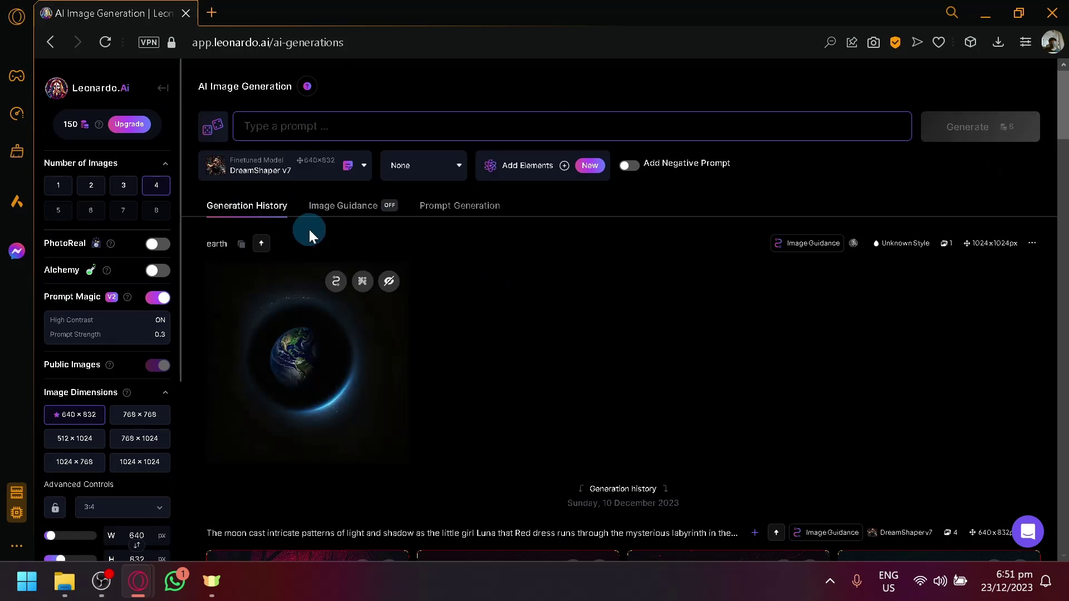
scroll(164, 325, down, 5)
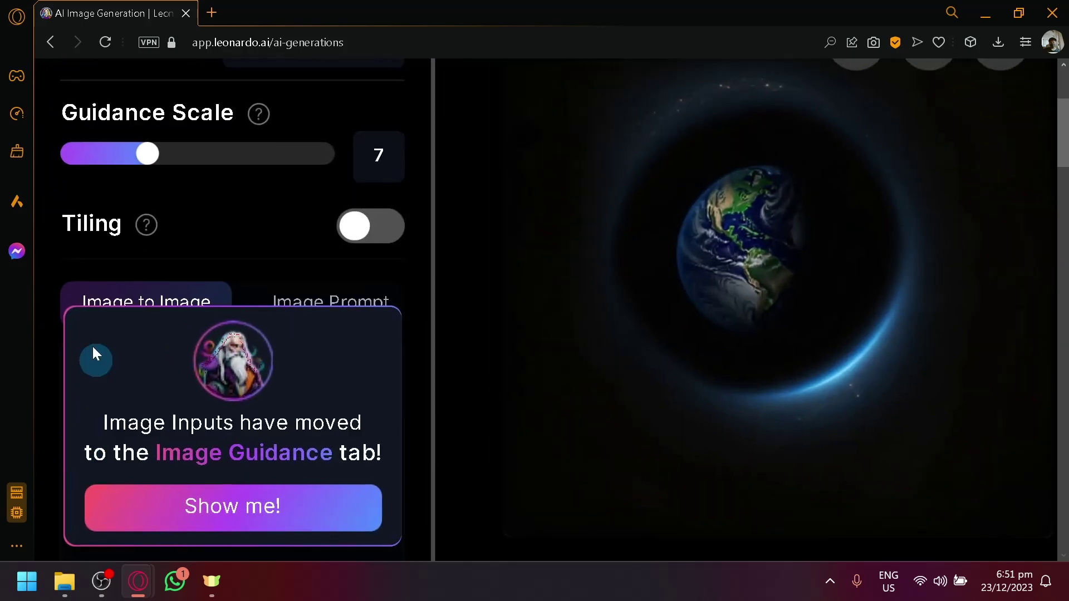
scroll(133, 320, down, 5)
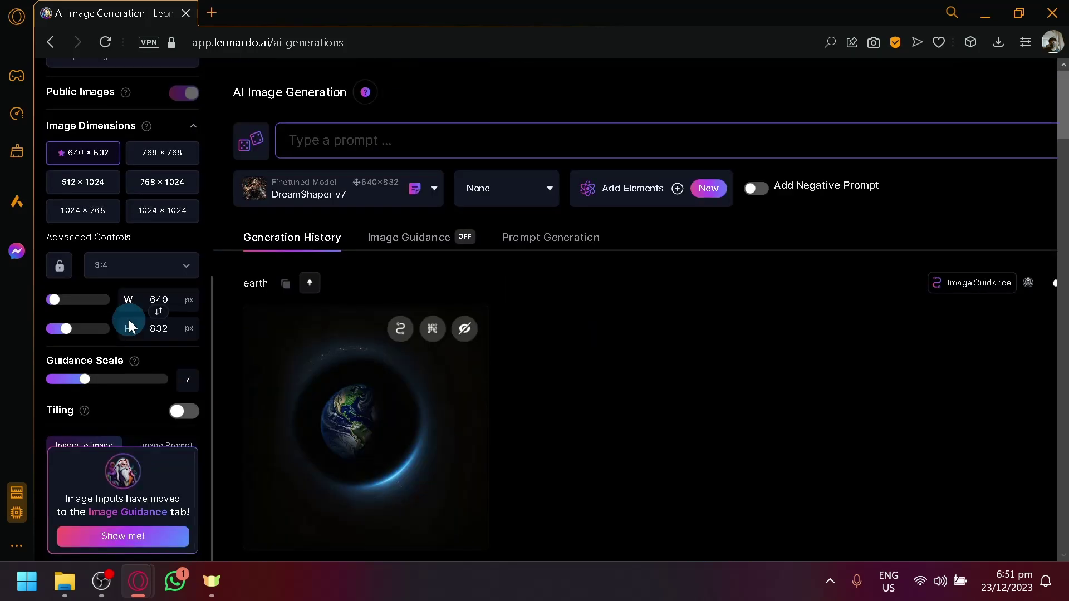
scroll(132, 311, up, 6)
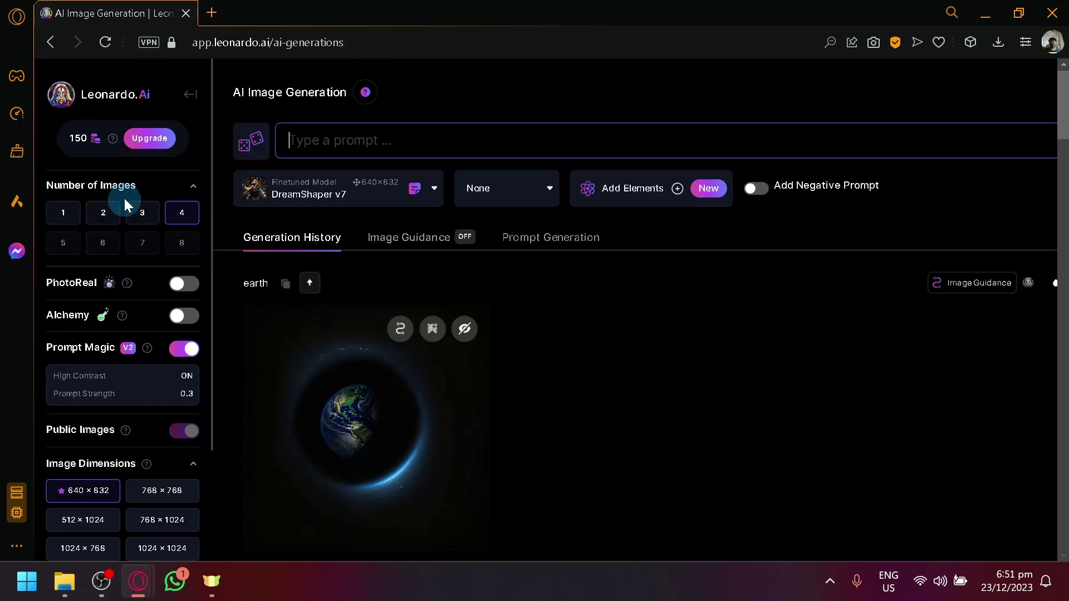
scroll(147, 225, down, 6)
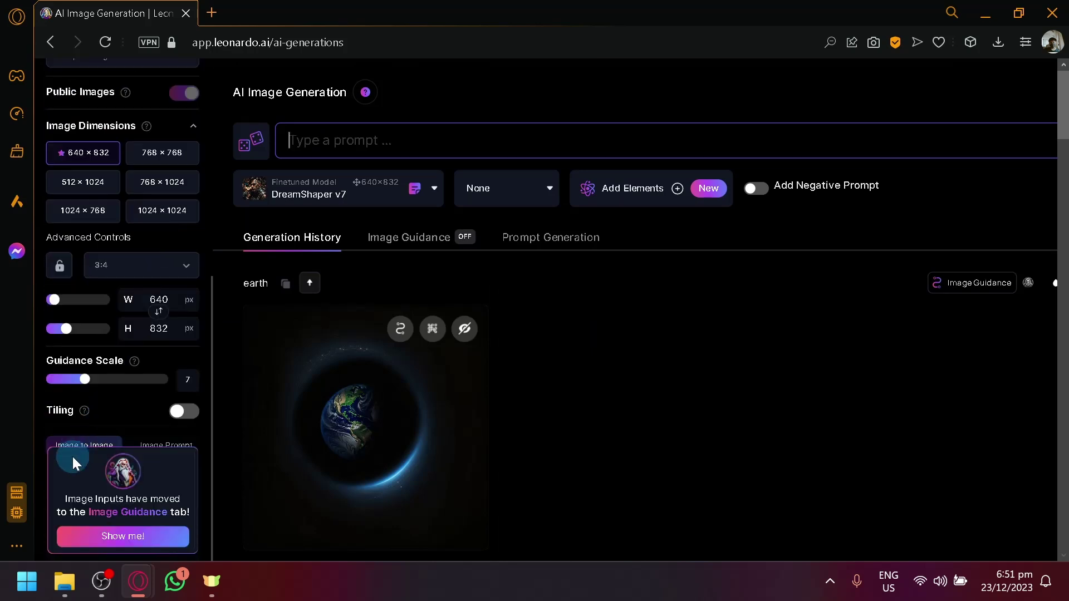
scroll(73, 456, up, 5)
scroll(101, 409, down, 5)
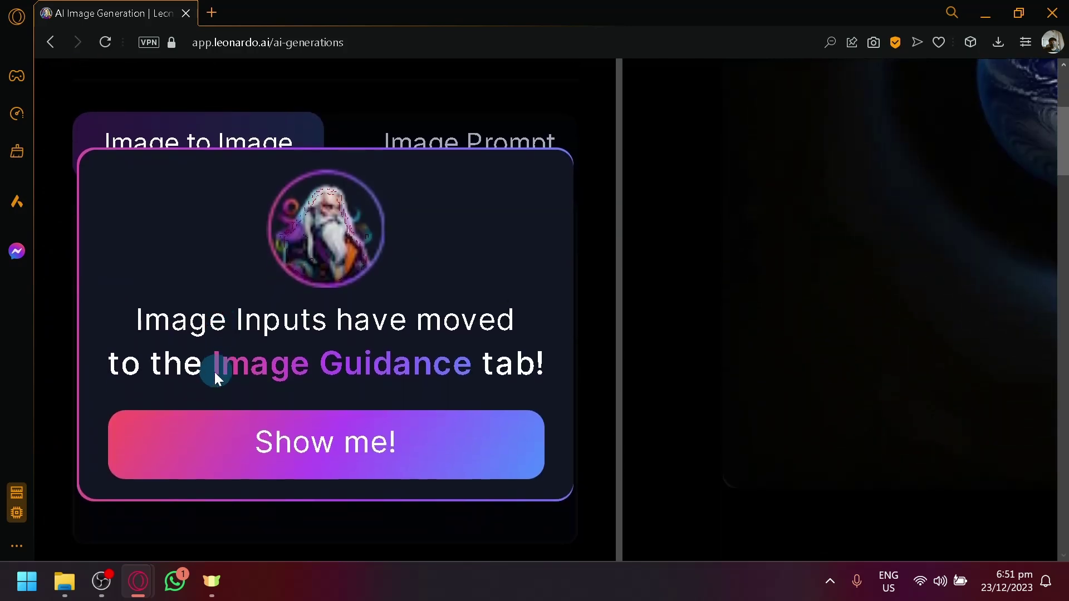
scroll(304, 373, down, 5)
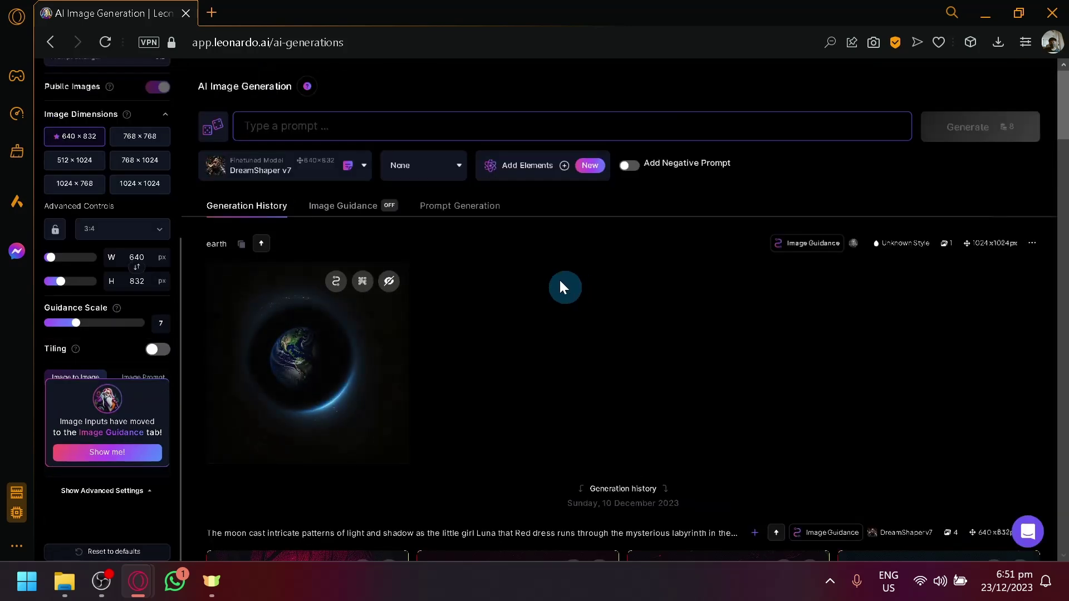
scroll(358, 208, up, 5)
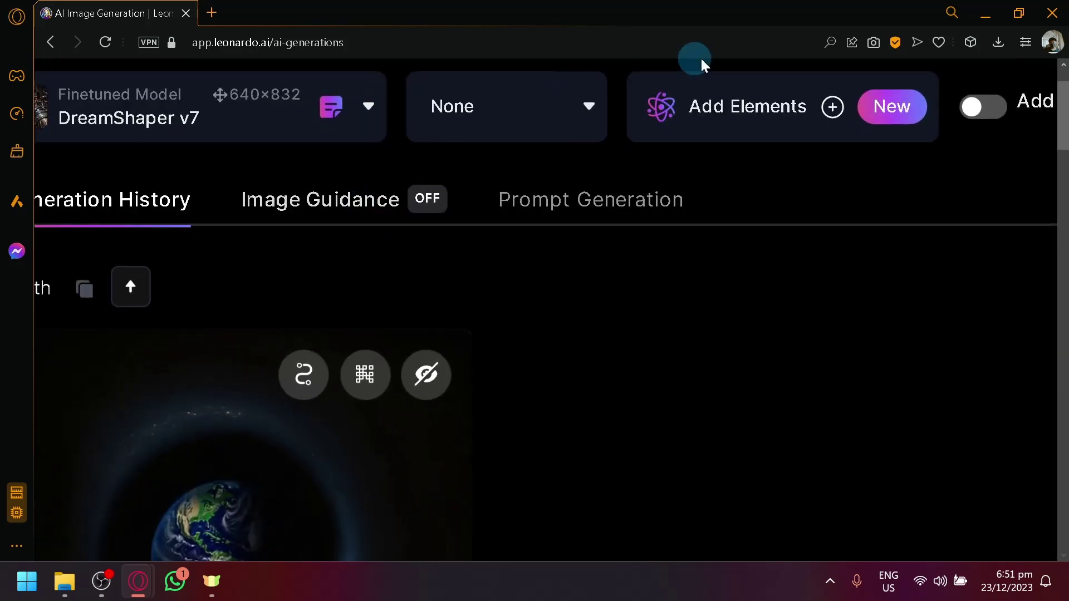
click(832, 43)
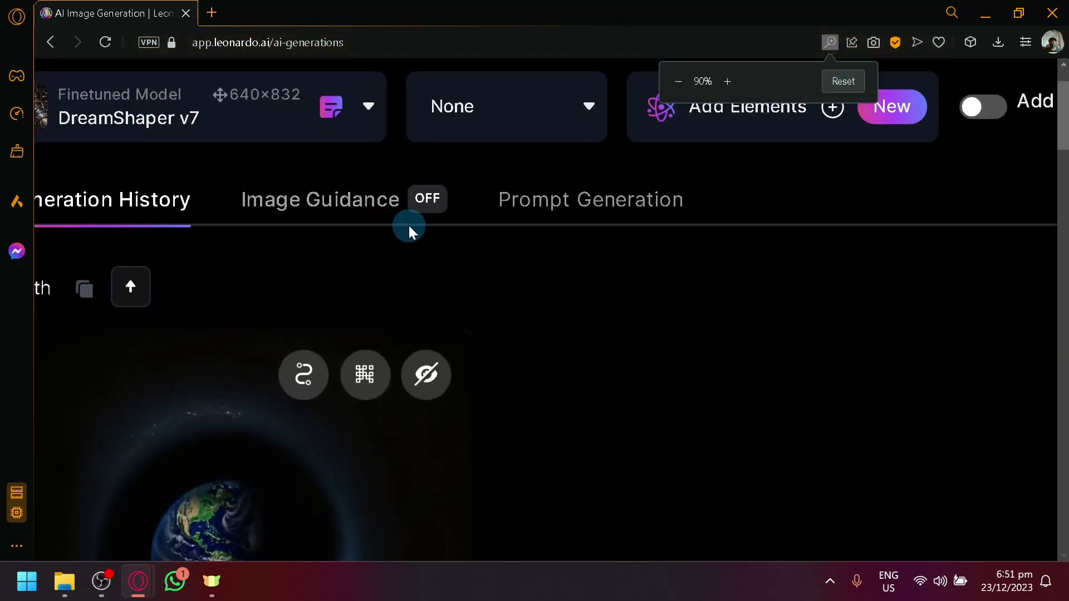
scroll(401, 219, down, 5)
Open Image Guidance and turn on the first image input.
click(384, 228)
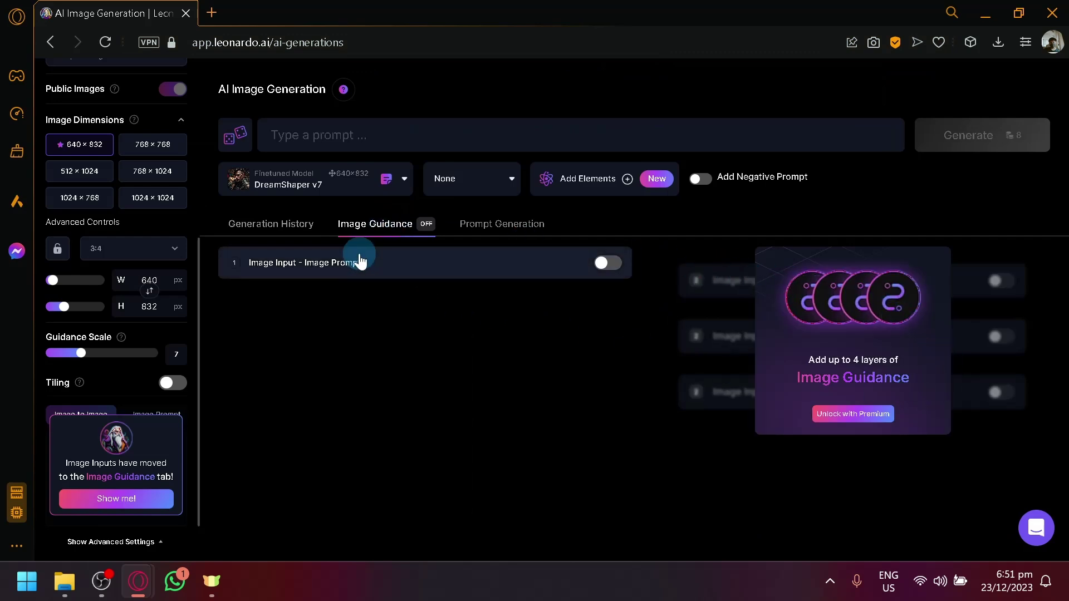
click(609, 264)
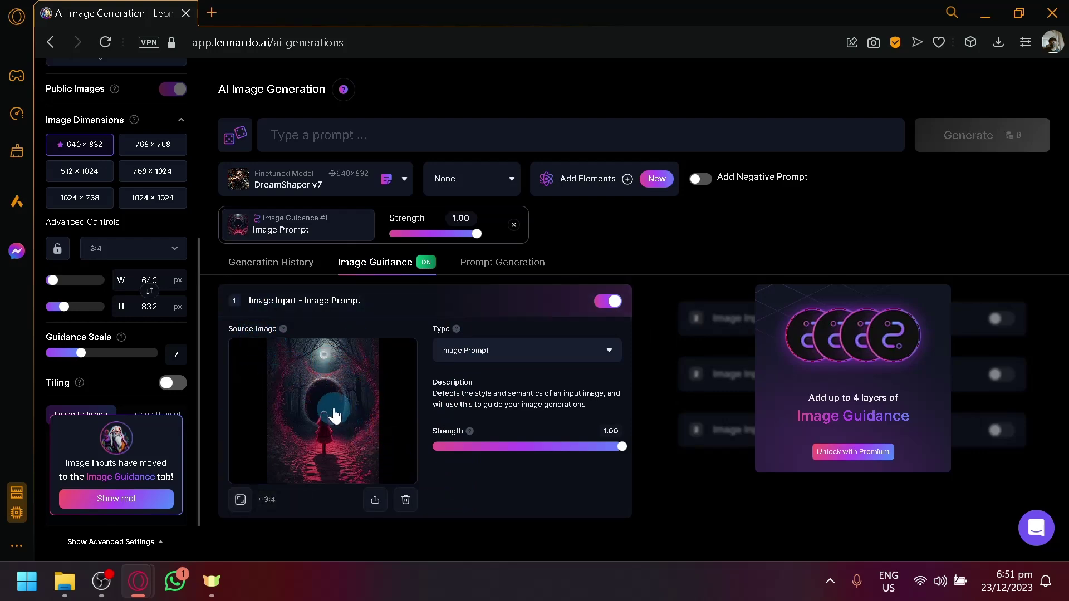
scroll(334, 415, up, 5)
scroll(382, 370, down, 6)
scroll(413, 495, up, 2)
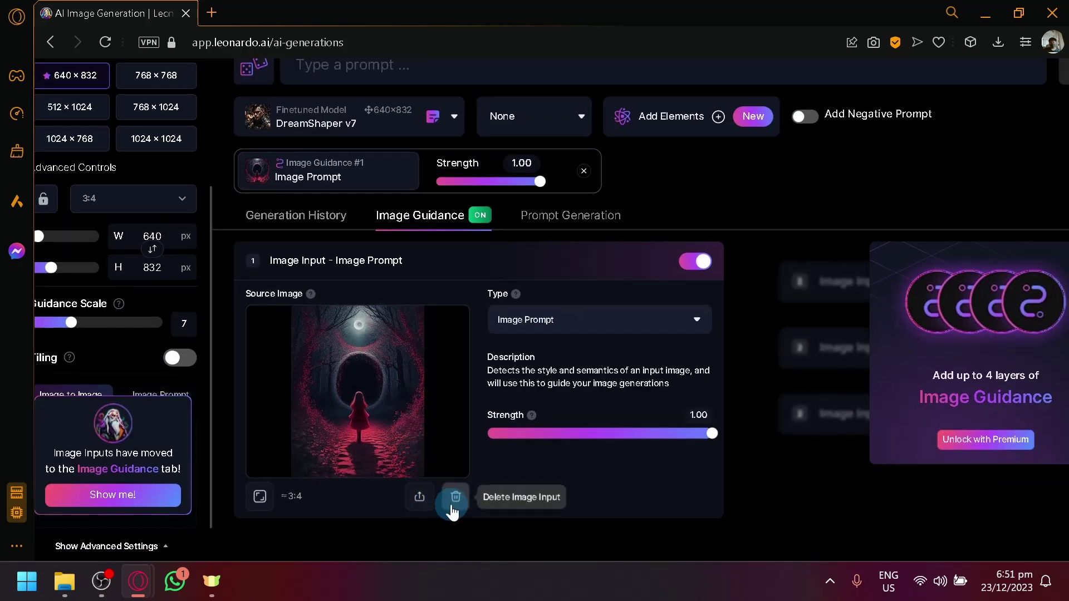
Replace the old red-dress source image with the downloaded Pexels cat photo.
click(453, 507)
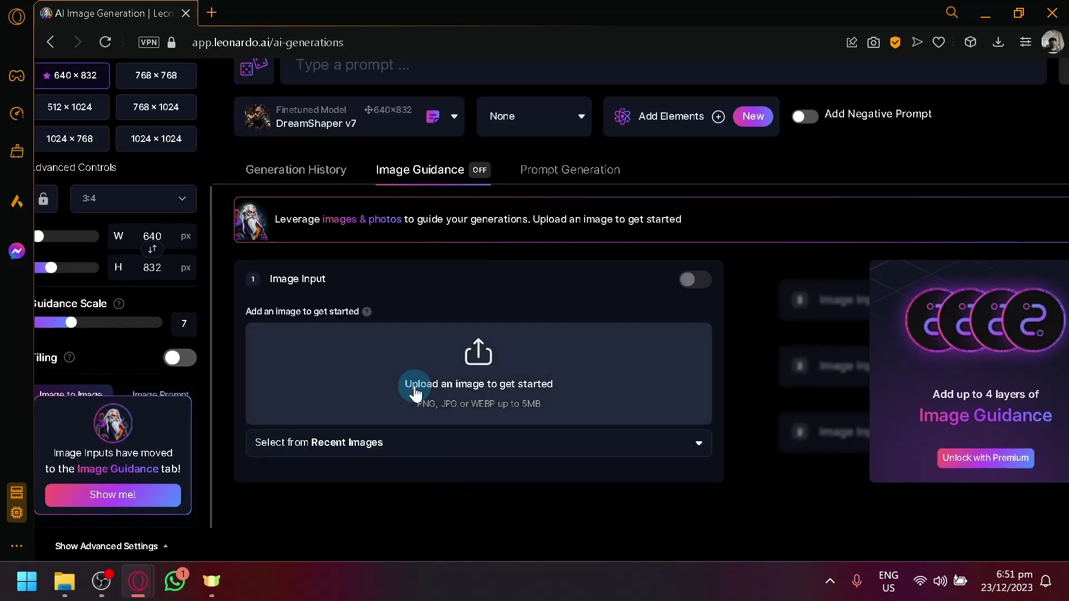
click(455, 402)
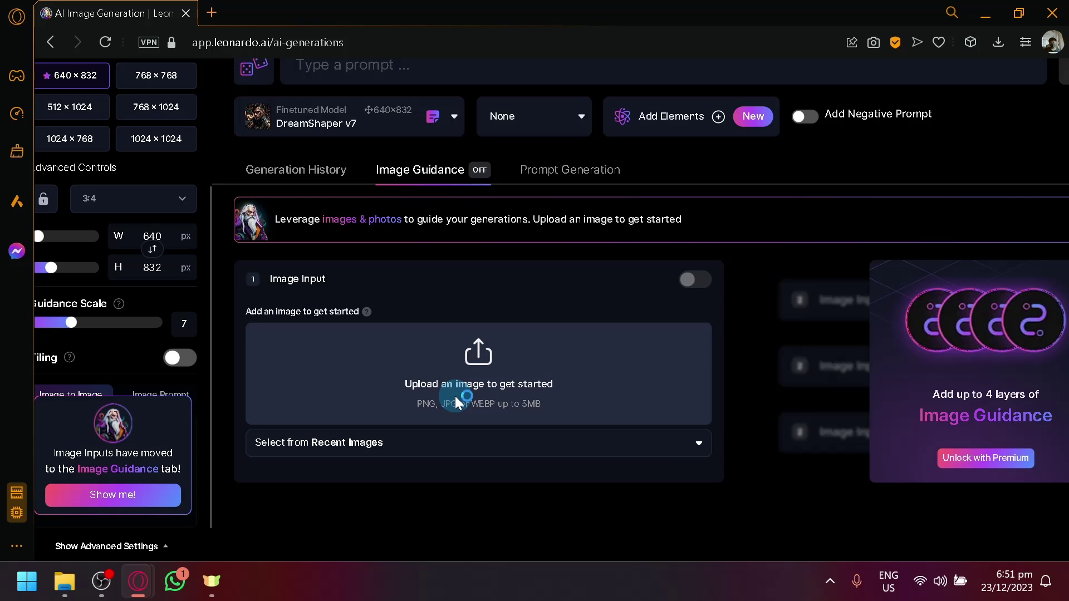
click(254, 262)
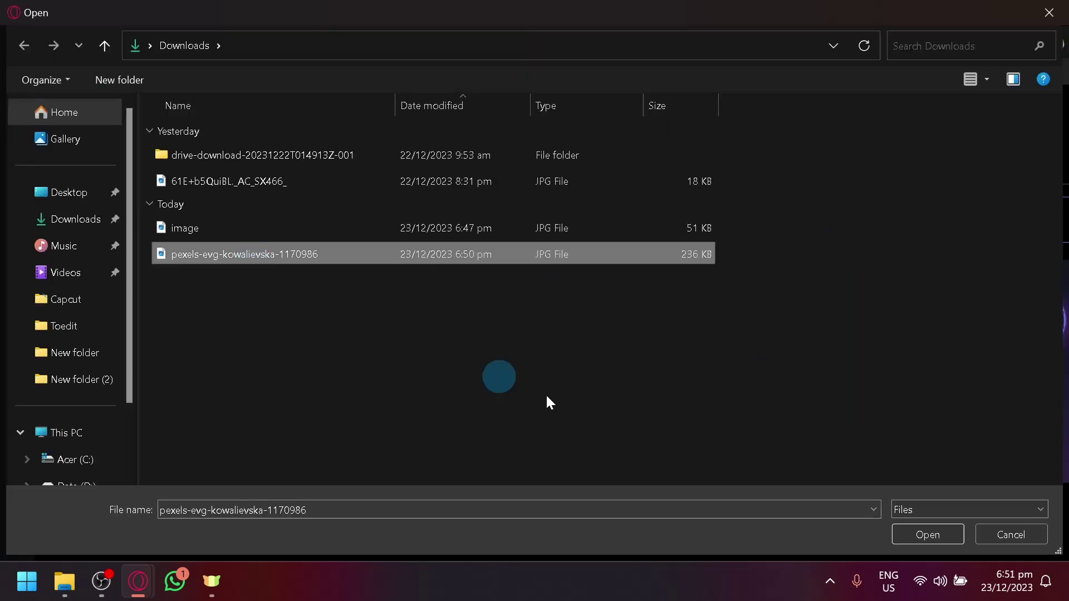
click(913, 535)
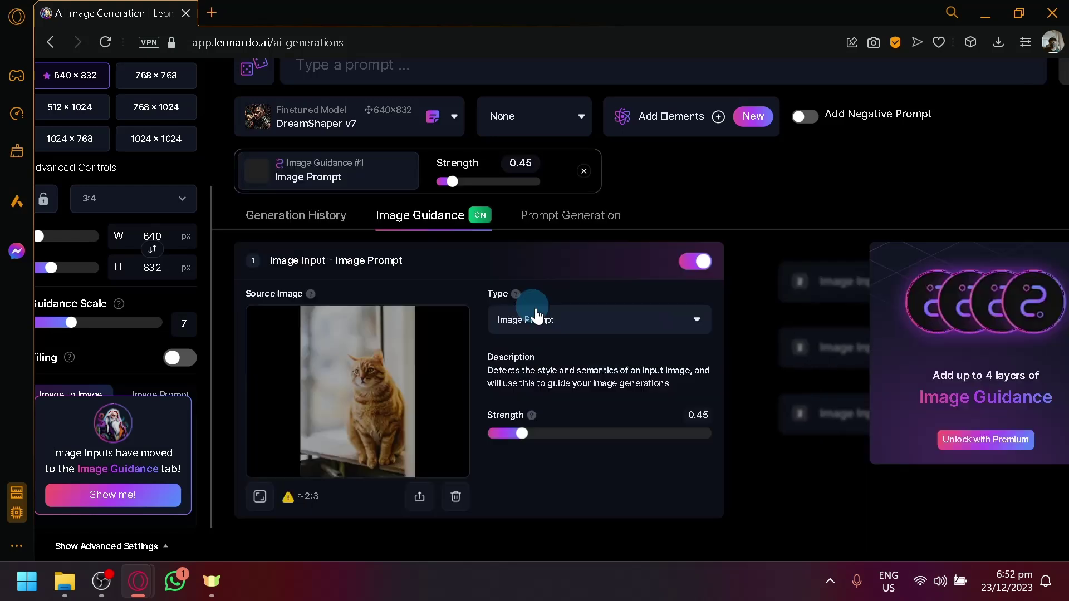
click(999, 44)
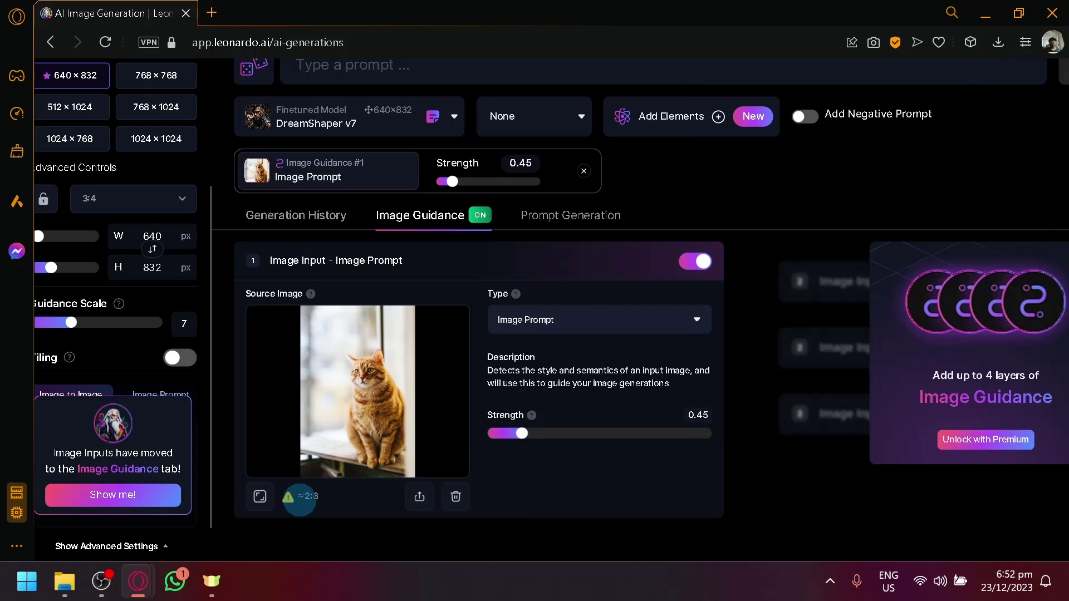
mouse_move(286, 499)
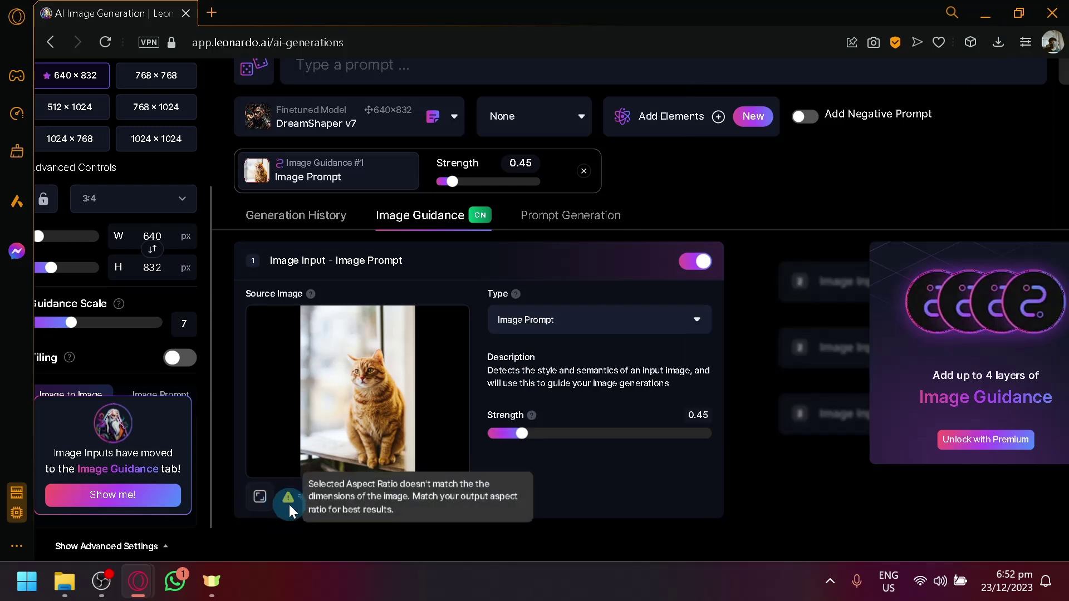
Match the output proportions to the cat photo and keep Image Prompt as the guidance type.
click(260, 498)
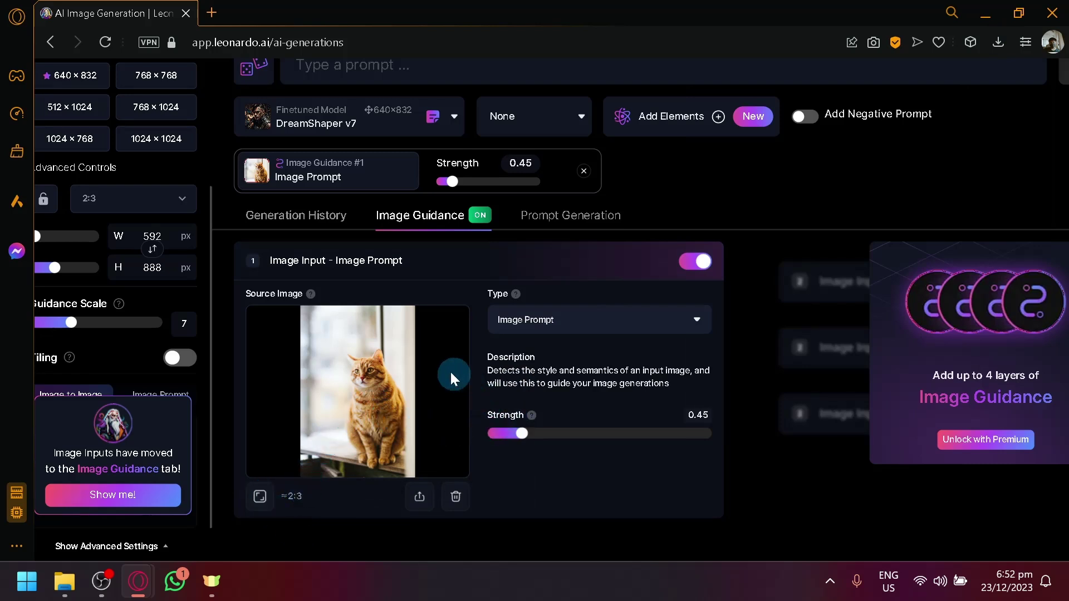
click(541, 321)
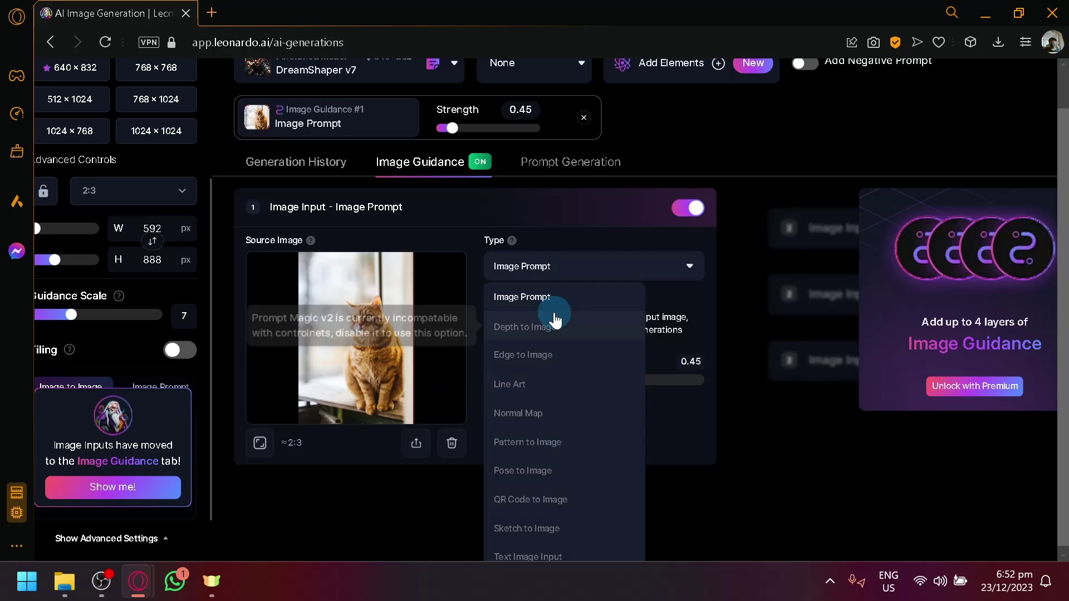
scroll(620, 401, down, 1)
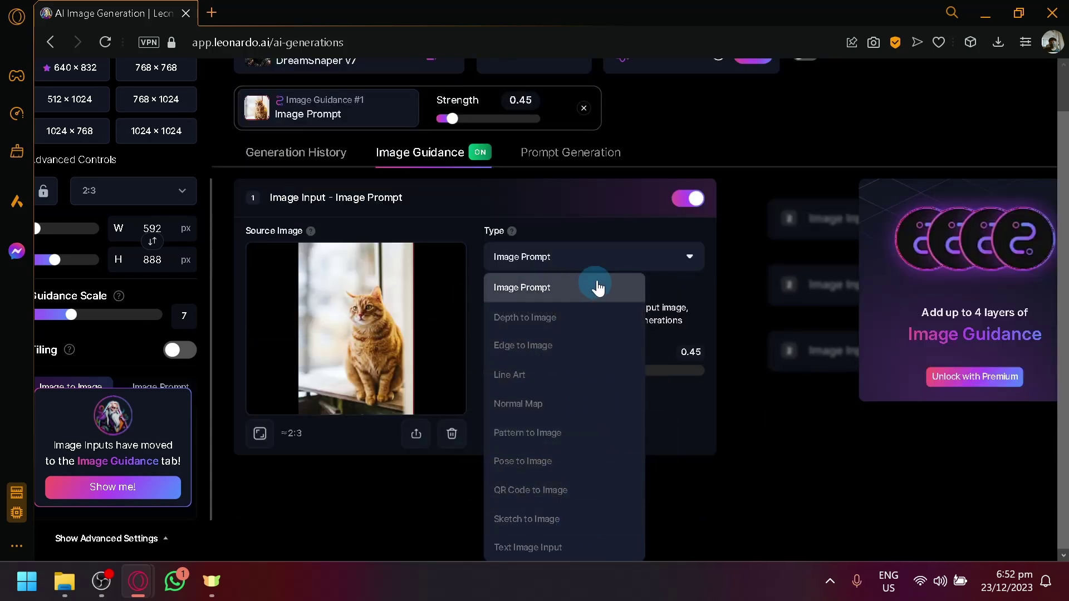
click(676, 306)
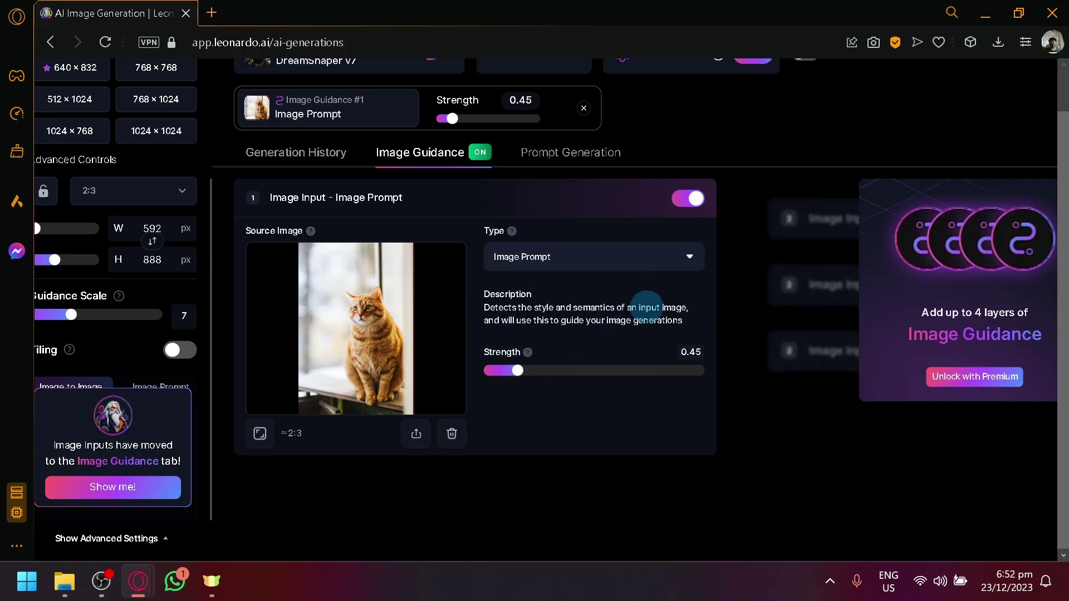
Scroll through the generation settings and place the cursor in the prompt box.
scroll(351, 358, up, 2)
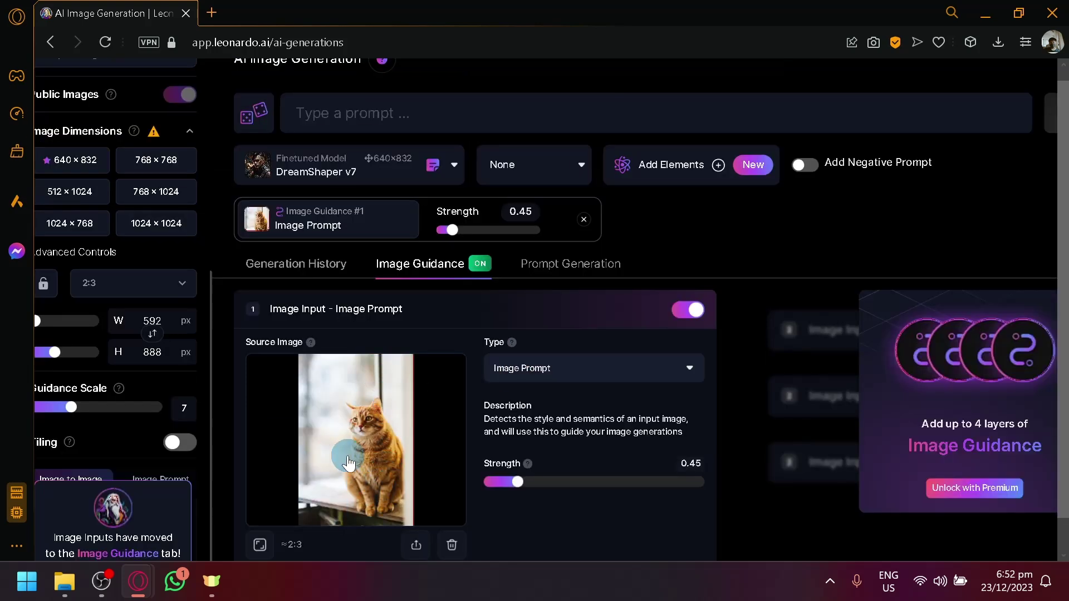
scroll(349, 462, down, 2)
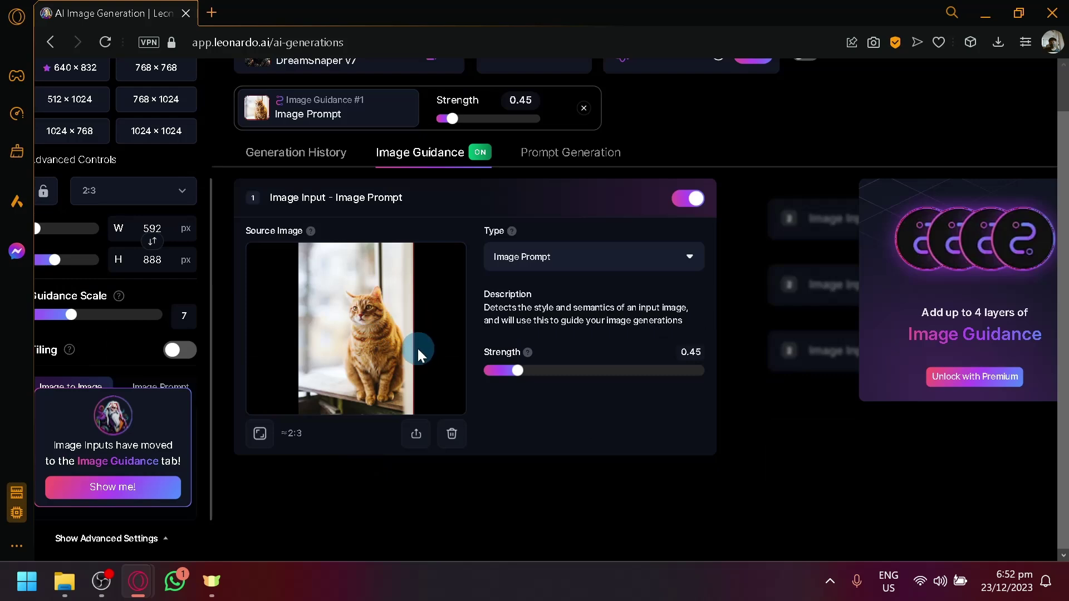
scroll(417, 349, up, 3)
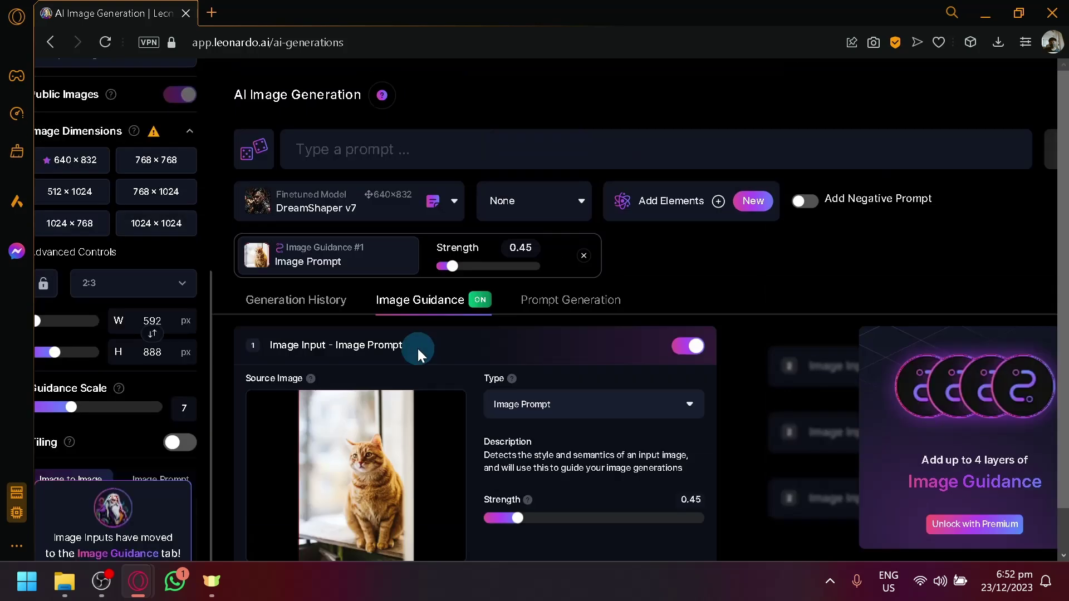
click(356, 148)
scroll(612, 284, down, 2)
scroll(612, 284, down, 1)
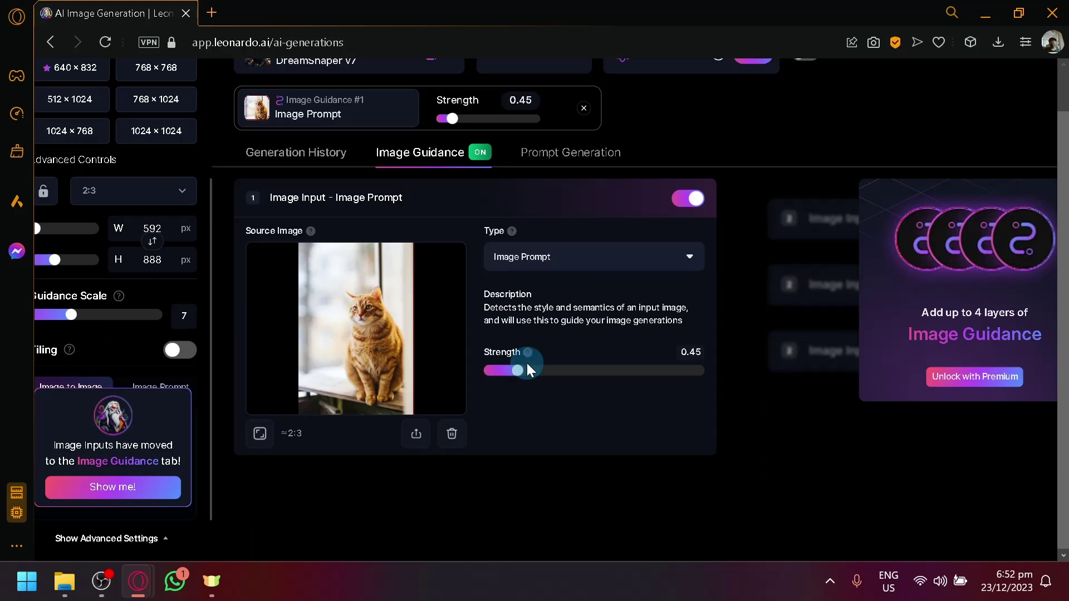
scroll(523, 367, up, 5)
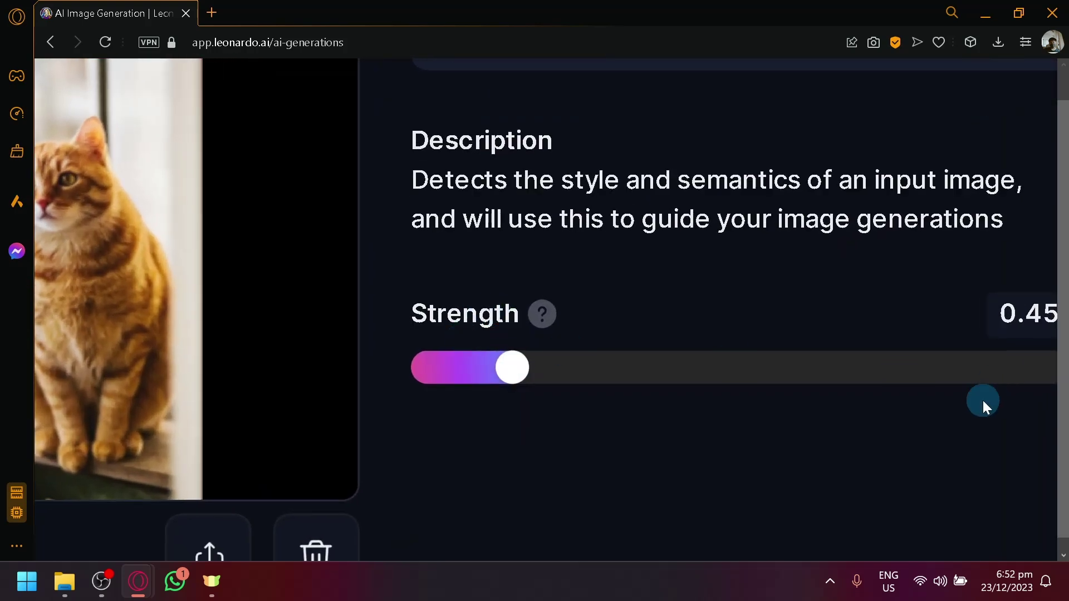
scroll(924, 401, down, 5)
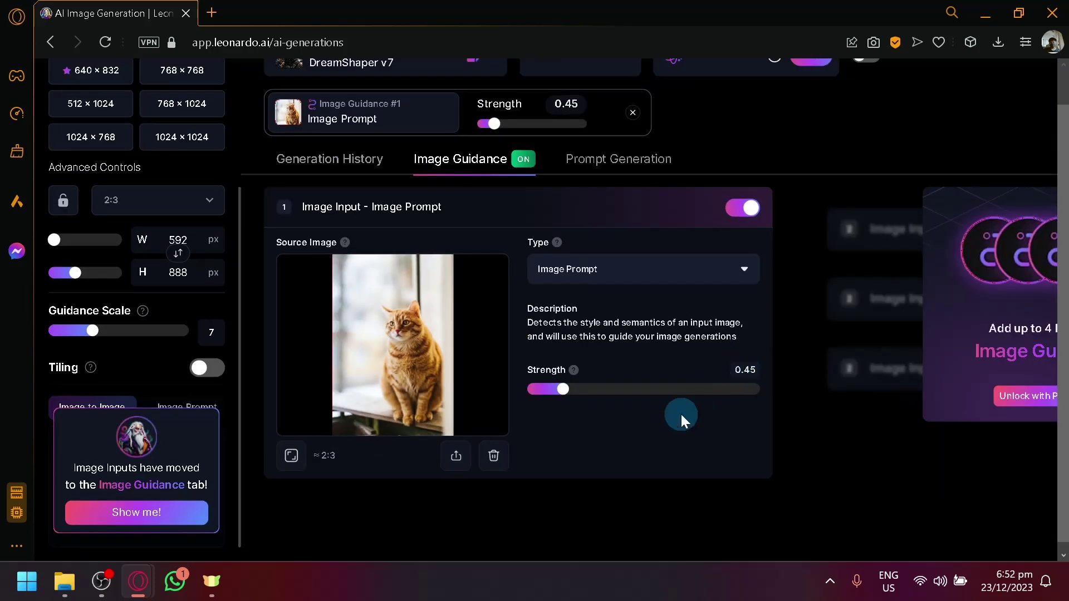
scroll(681, 413, up, 2)
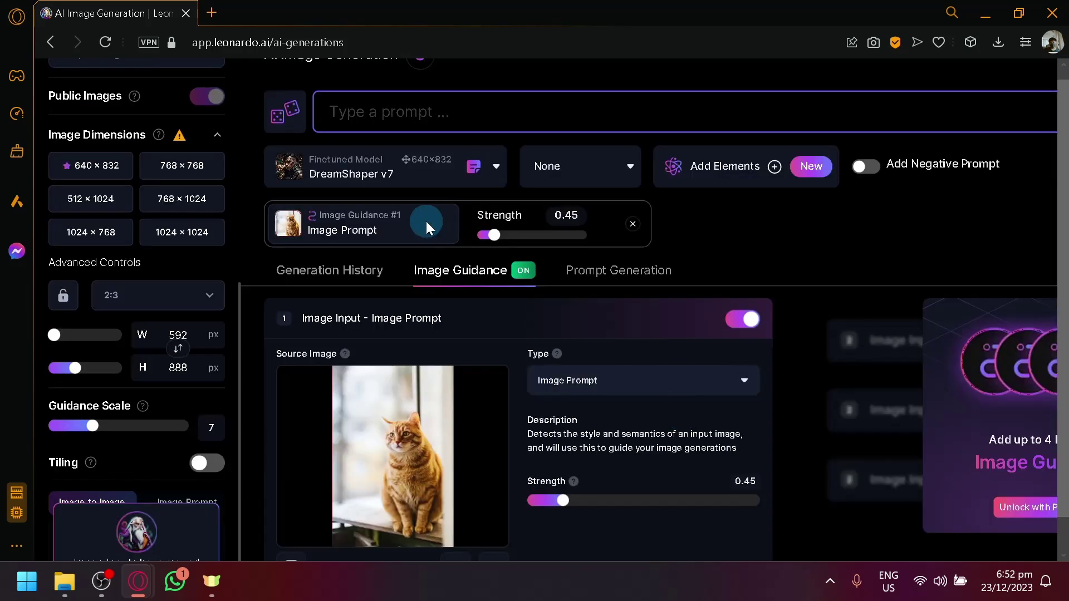
Glance at past generations, then raise the Image Prompt strength from 0.45 to 0.83.
click(334, 281)
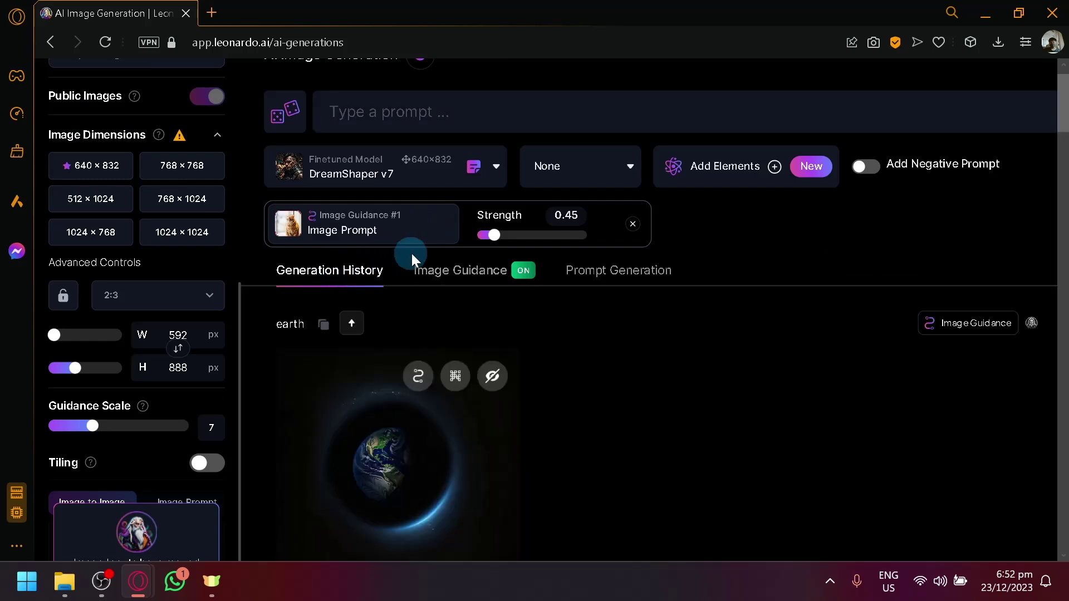
click(460, 270)
scroll(565, 346, down, 2)
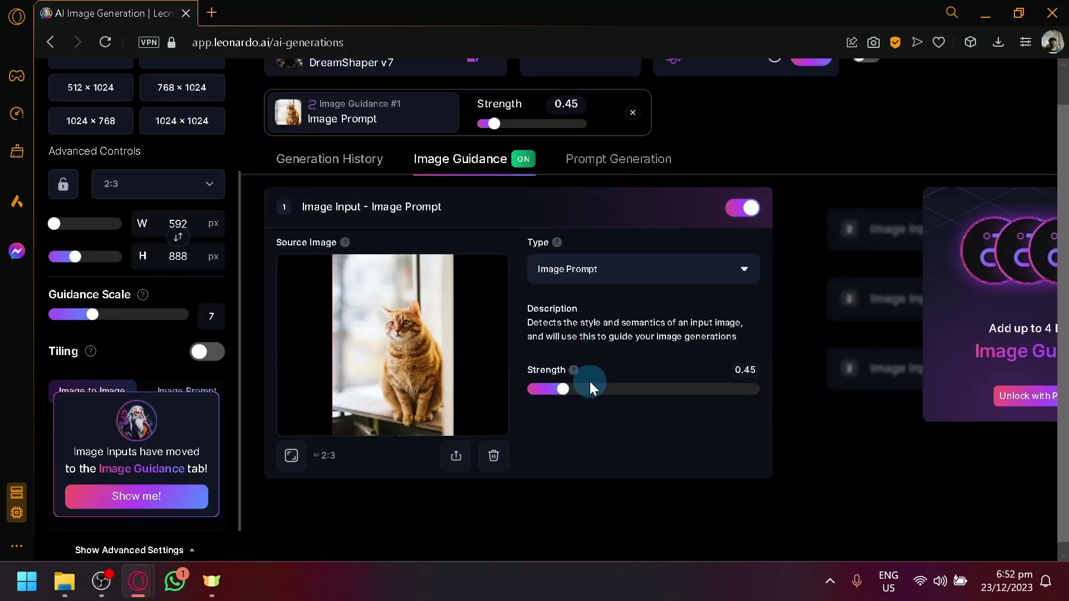
click(699, 389)
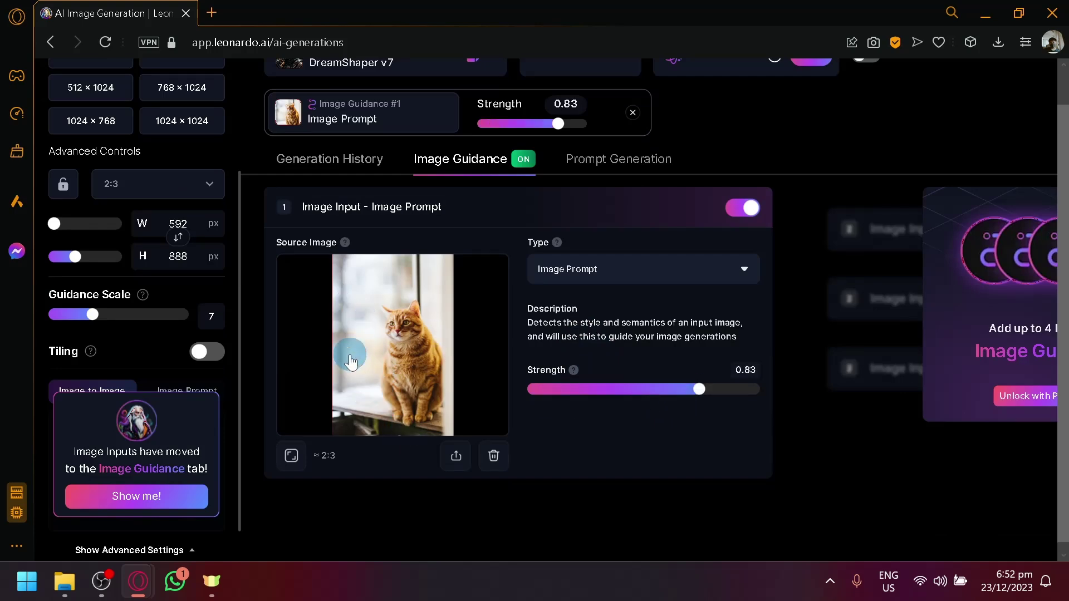
scroll(353, 353, up, 5)
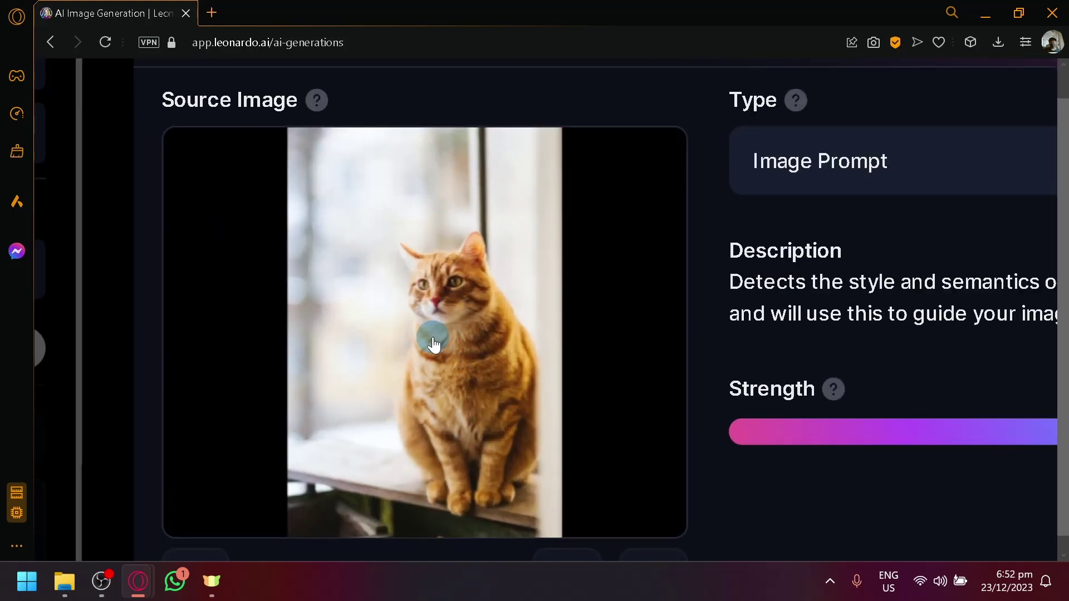
scroll(433, 345, down, 5)
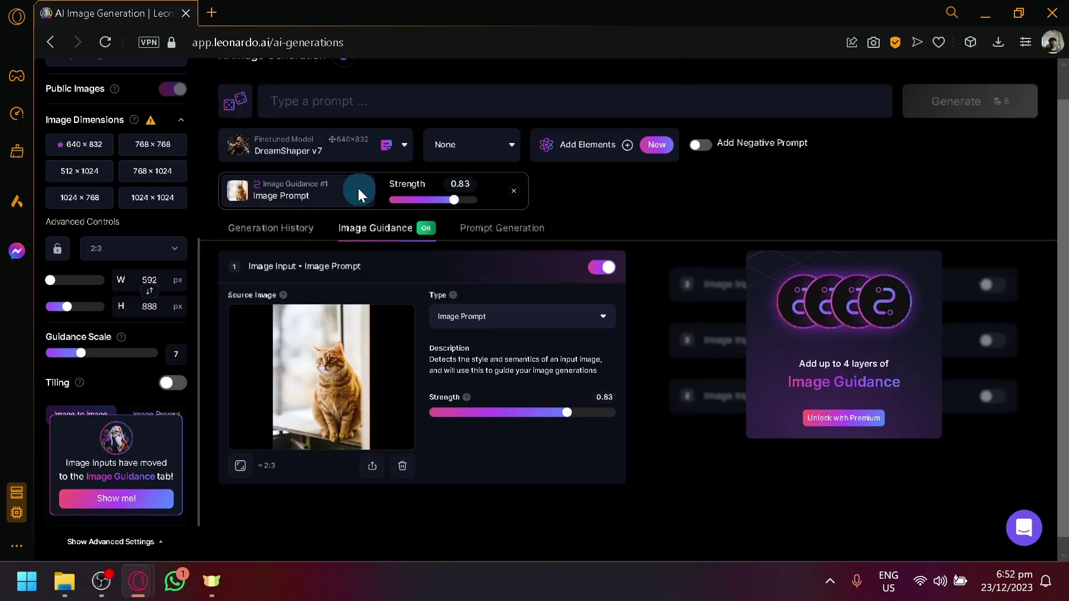
Return to the Generation History view and scroll to the top.
click(273, 230)
click(368, 117)
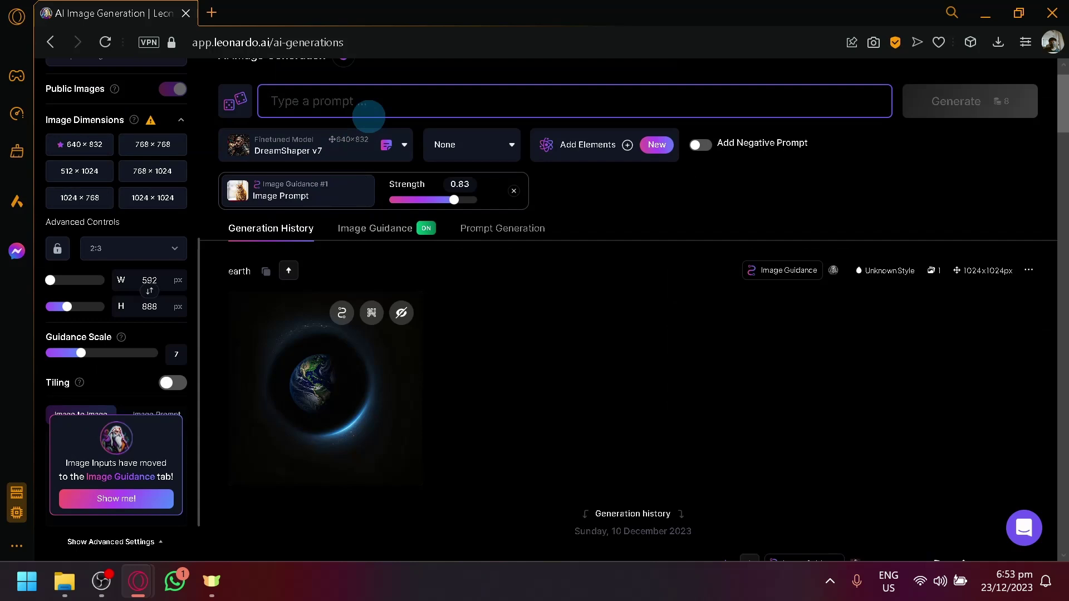
scroll(362, 114, up, 1)
scroll(139, 253, up, 5)
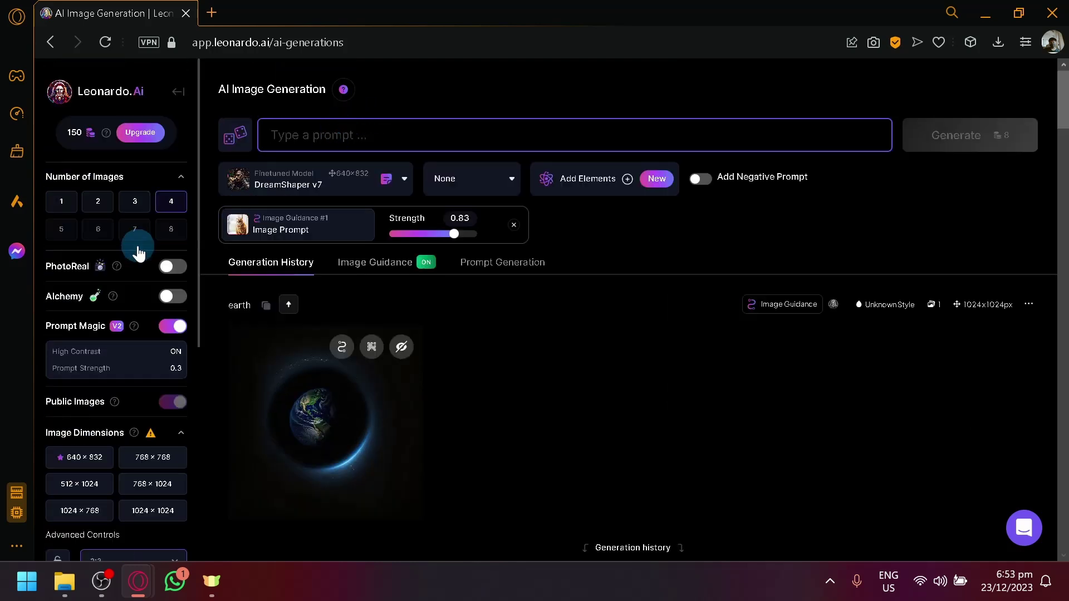
Enter the prompt 'a cat wearing a christmas hat', undoing the spell-check replacement.
click(440, 128)
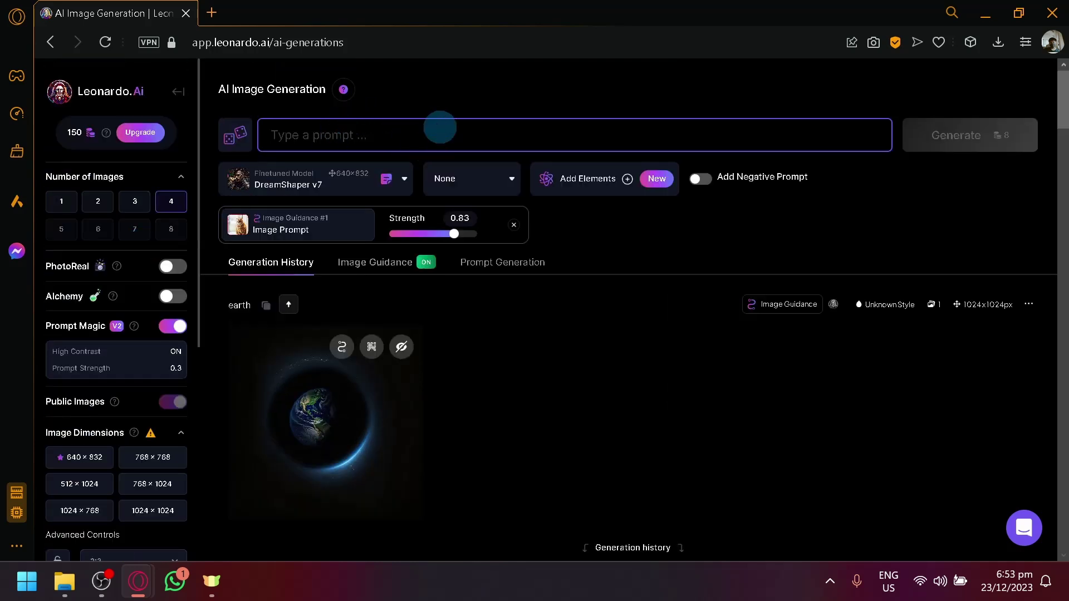
text(a cat wearing a christmas hat)
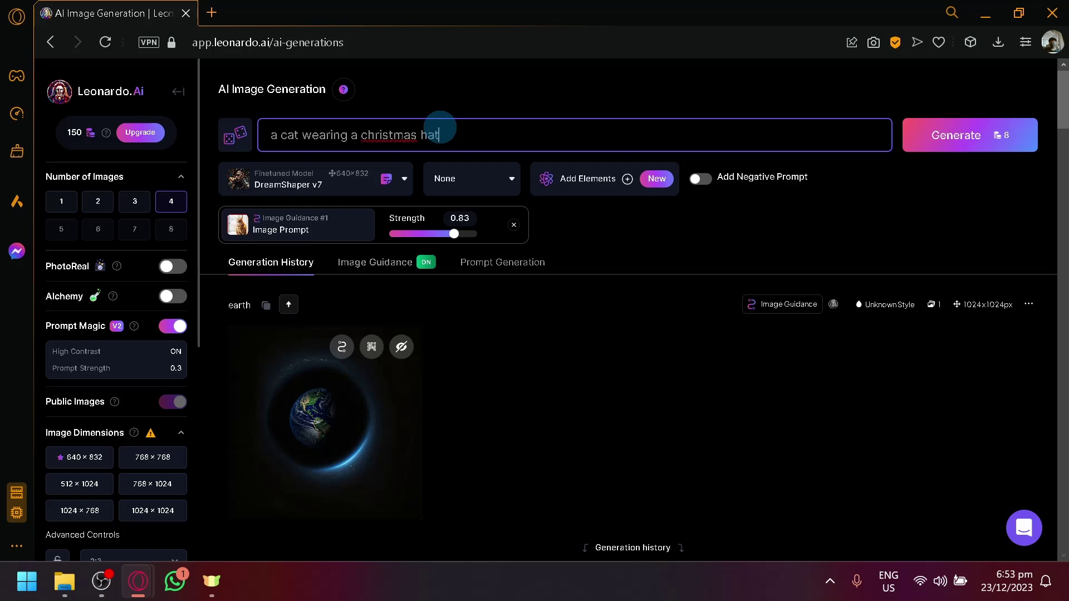
right_click(407, 136)
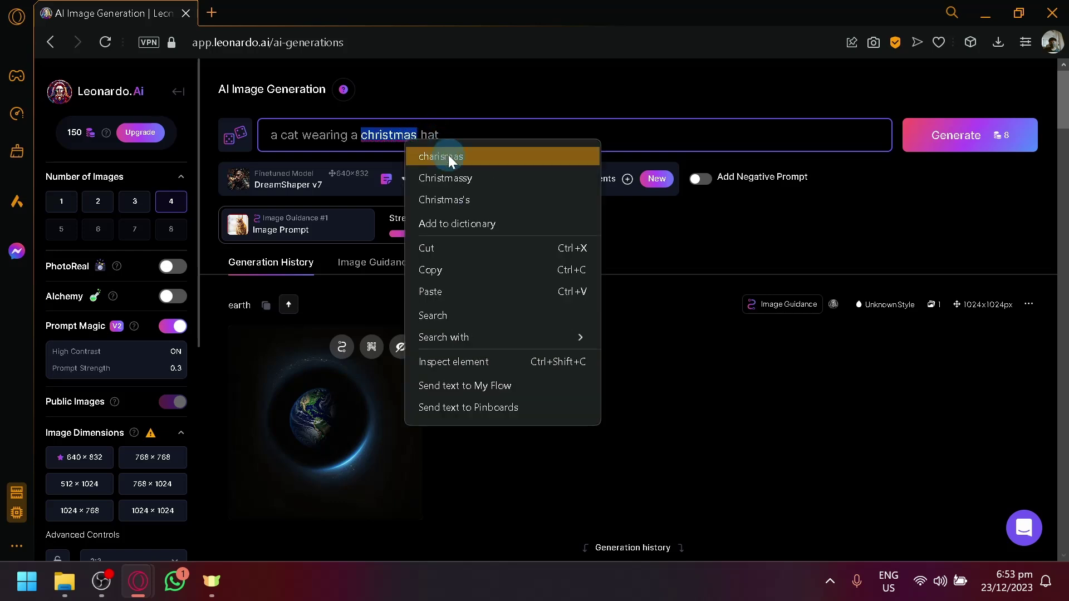
click(446, 160)
key(ctrl+z)
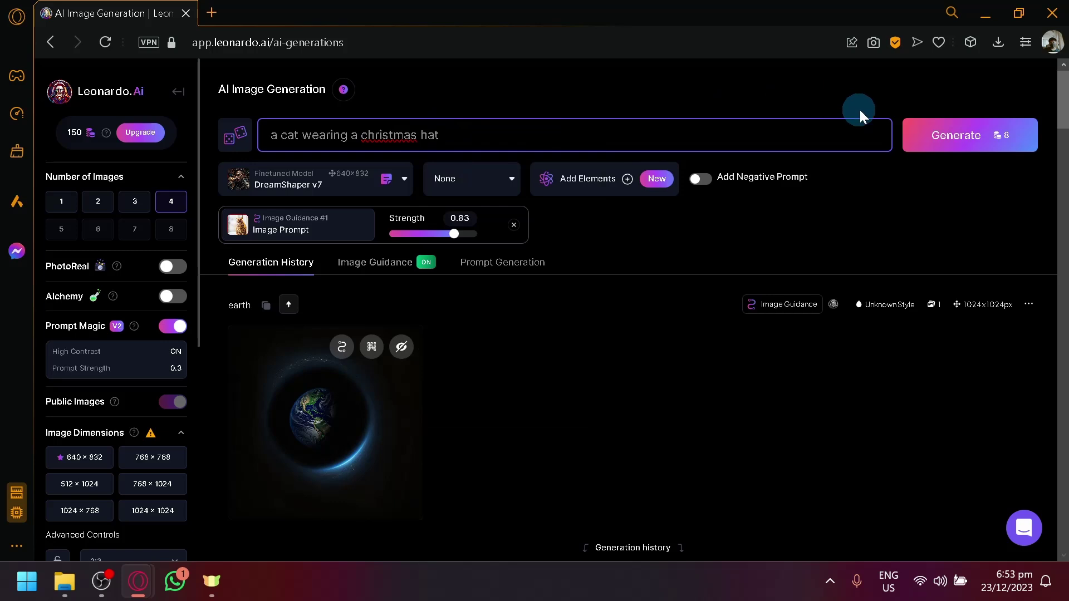
Generate four Christmas-hat cat images at 0.83 strength and scroll through the finished results.
click(912, 130)
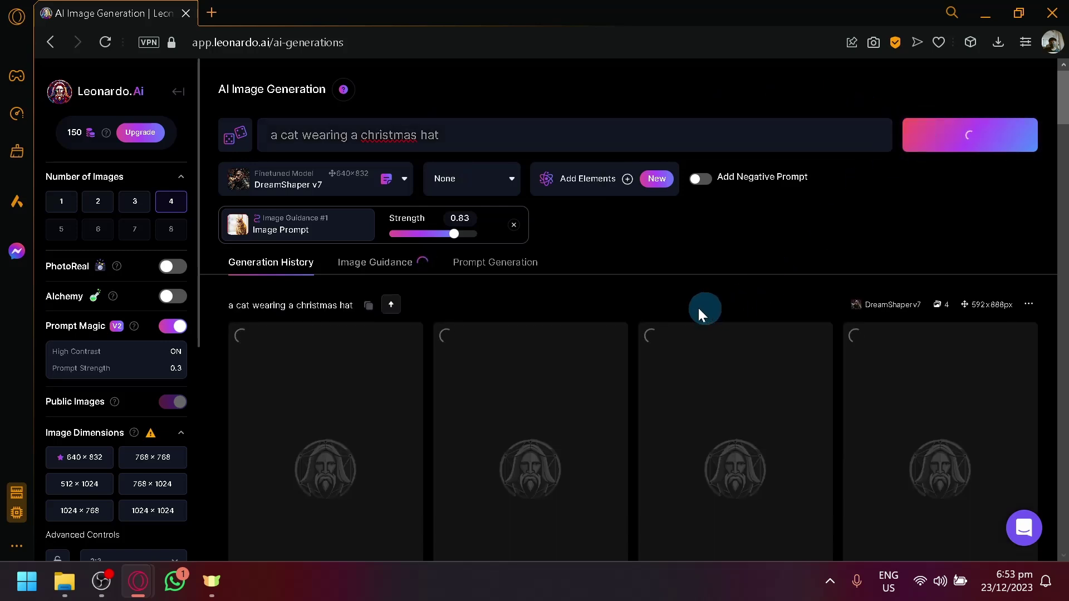
scroll(525, 282, down, 2)
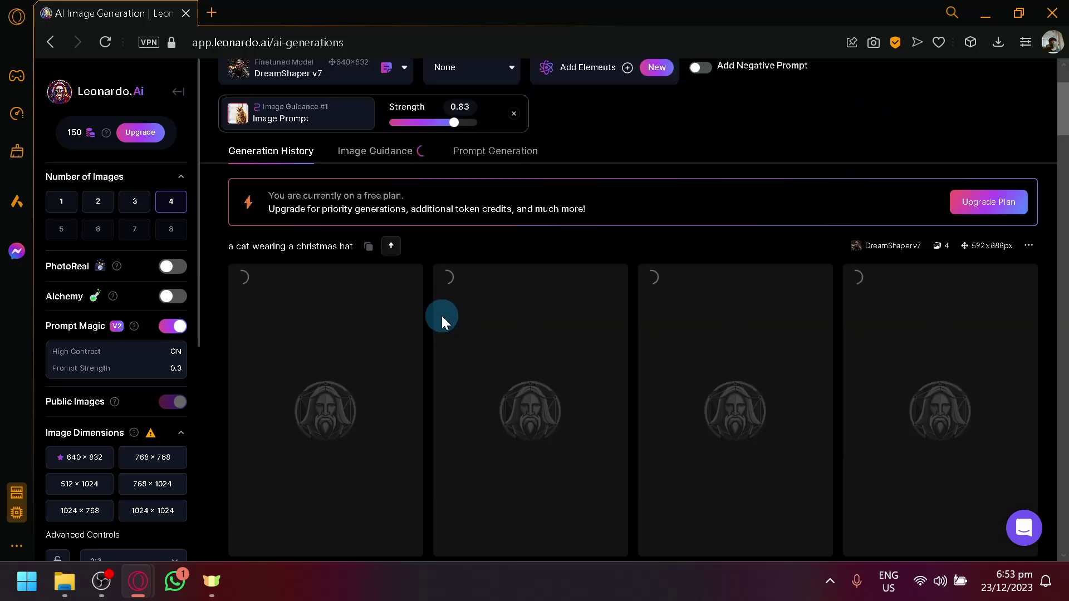
scroll(442, 316, down, 2)
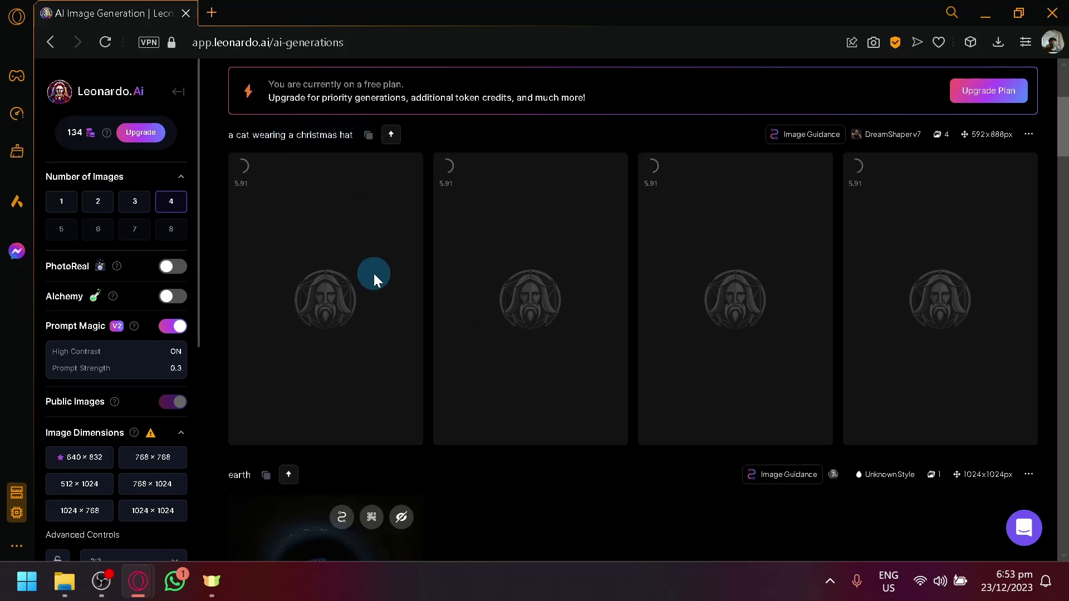
scroll(334, 443, up, 4)
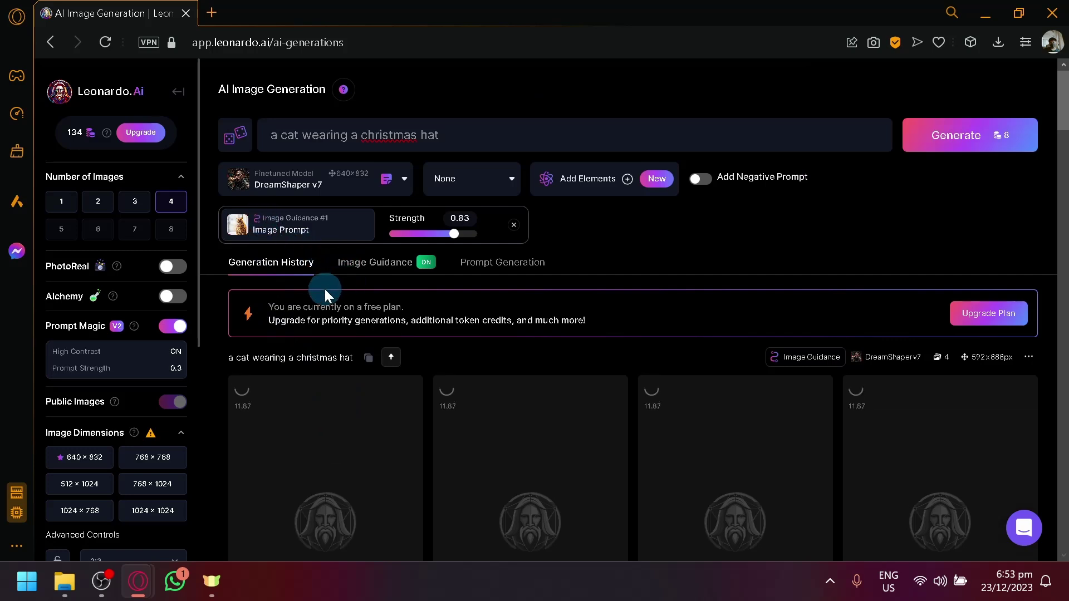
scroll(342, 340, down, 4)
scroll(342, 343, up, 2)
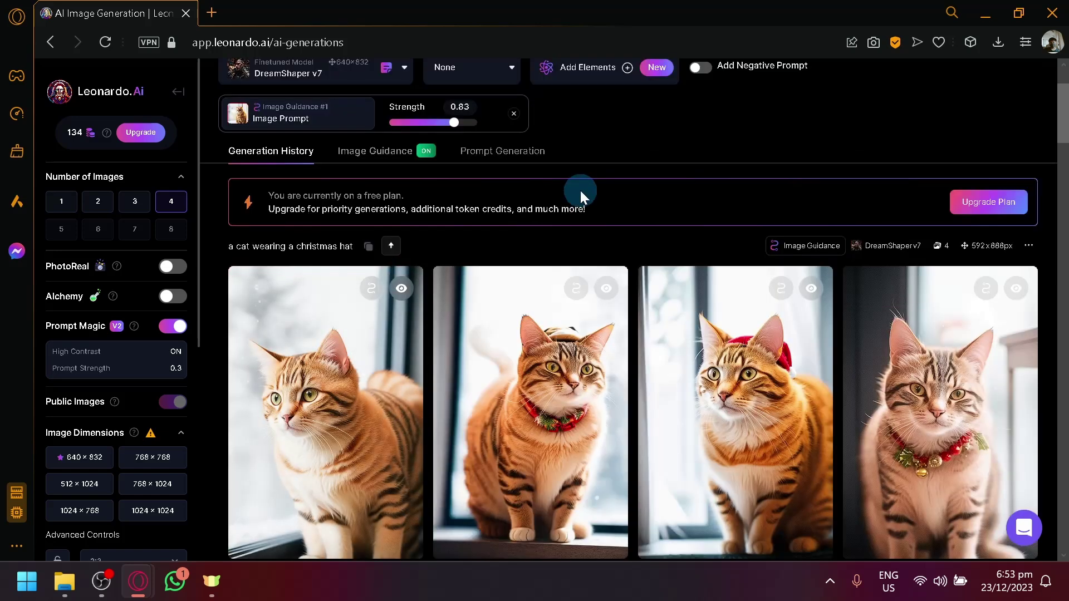
scroll(584, 201, up, 2)
scroll(329, 237, down, 4)
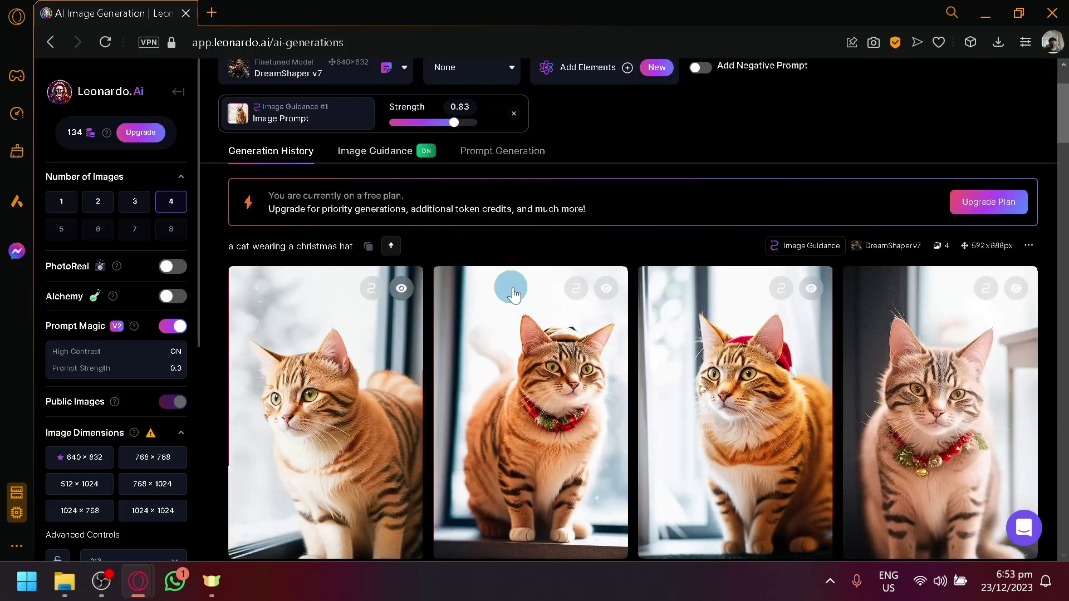
Enlarge and zoom into the third cat image, then preview the first.
click(703, 266)
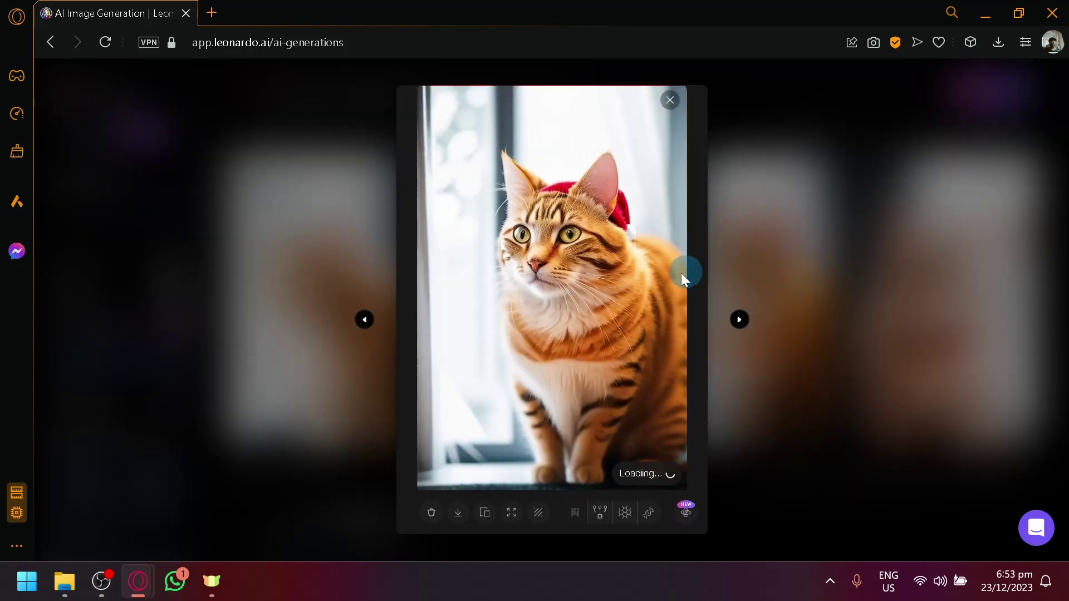
click(561, 294)
click(562, 294)
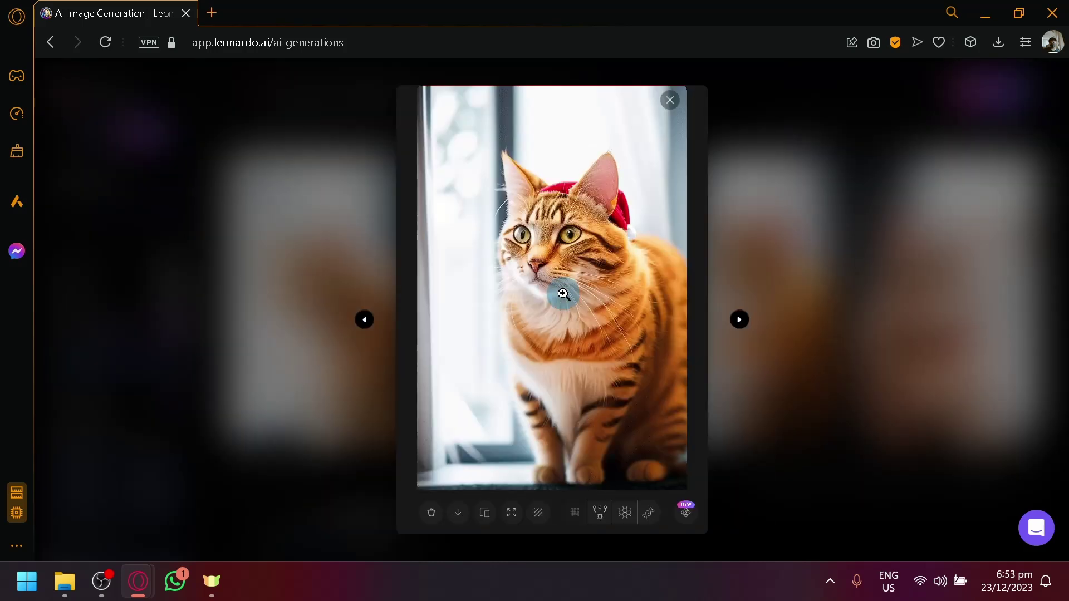
click(841, 285)
click(371, 303)
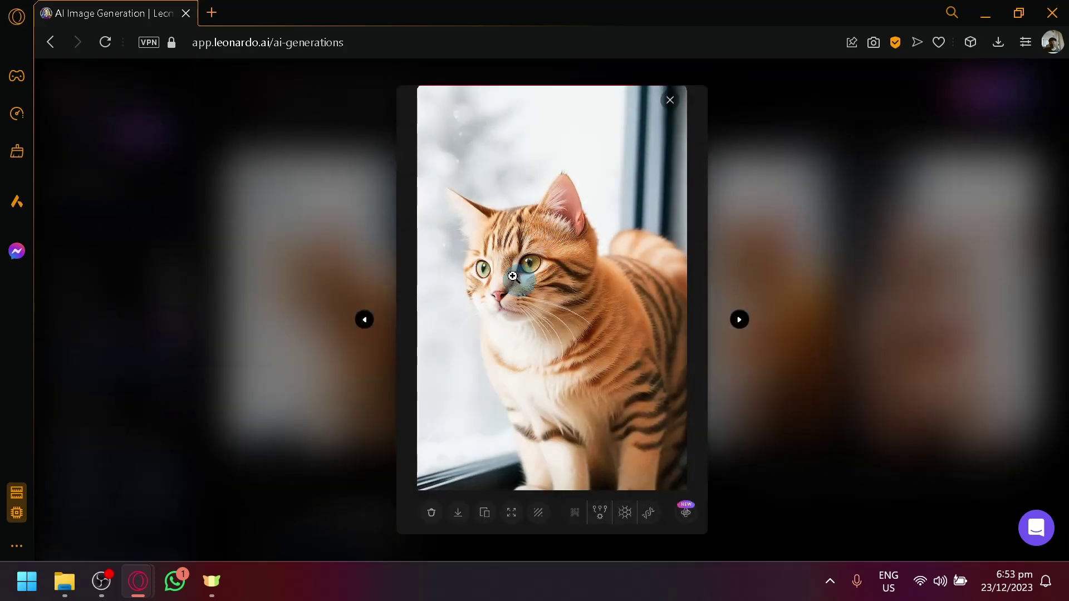
click(754, 259)
Preview the second and fourth cats, zooming on the festive collar, then zoom into the third again.
click(613, 273)
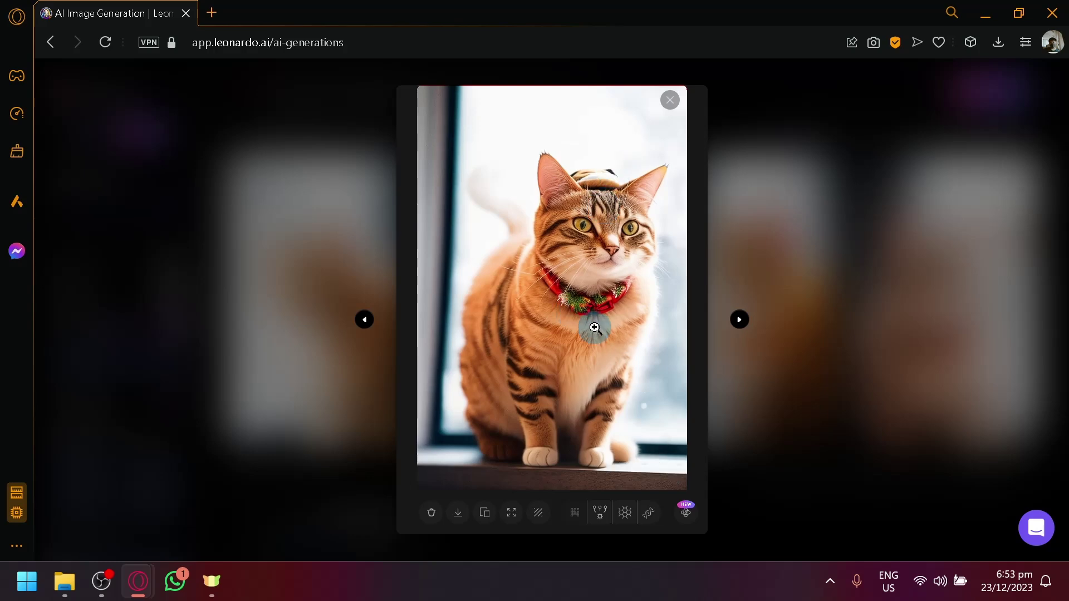
click(592, 258)
click(803, 298)
click(803, 298)
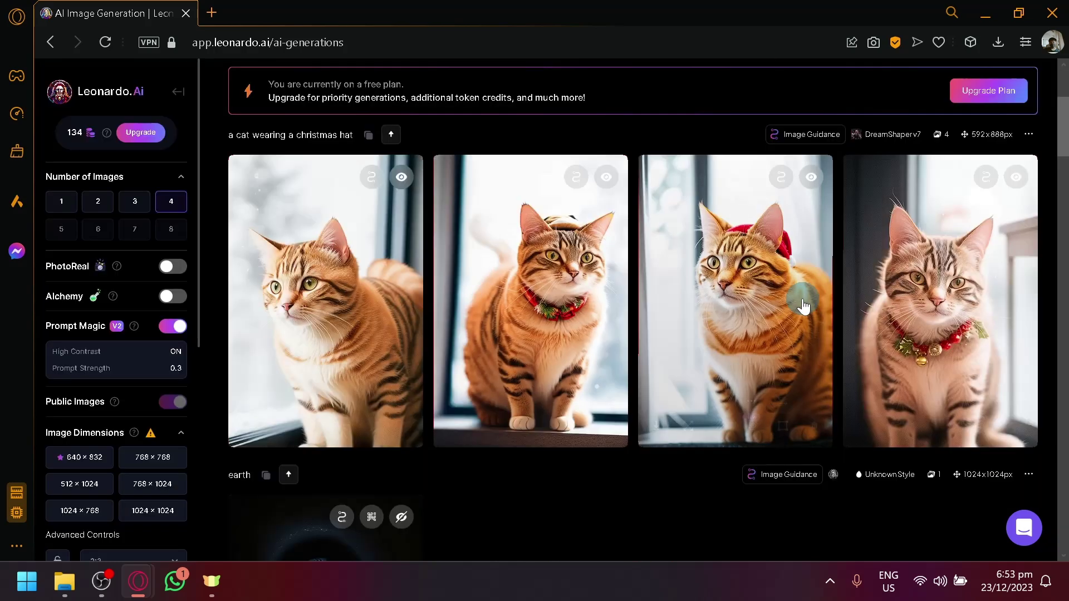
click(919, 327)
click(542, 353)
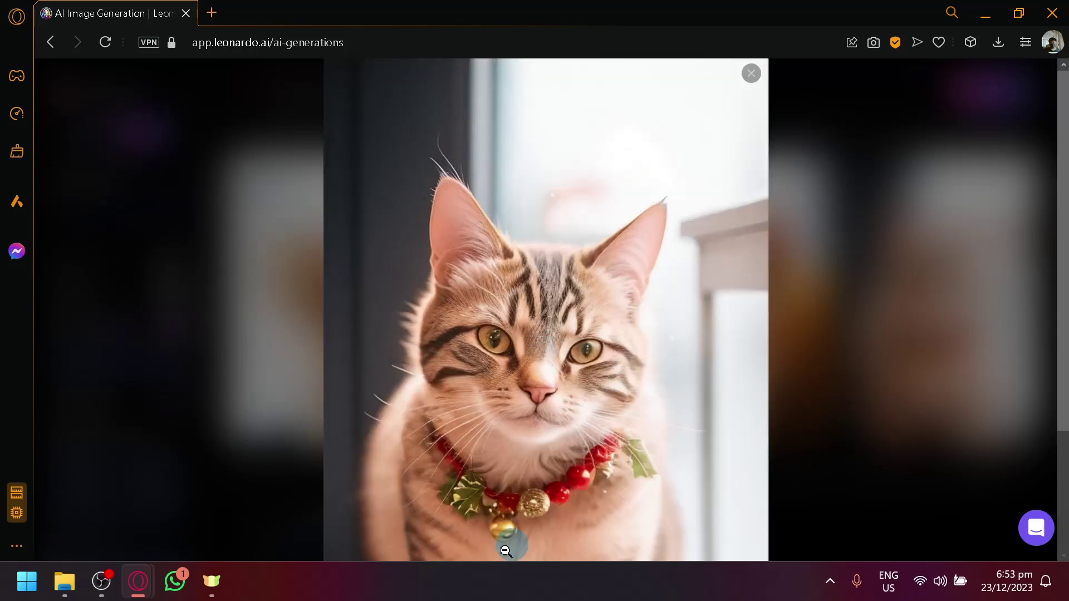
click(828, 305)
click(757, 331)
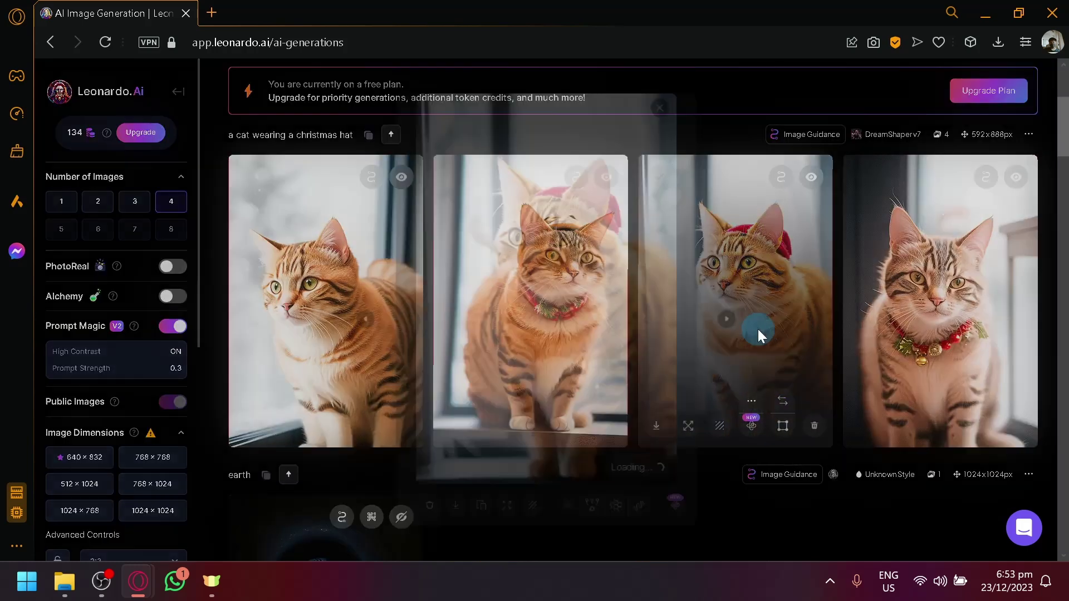
click(596, 204)
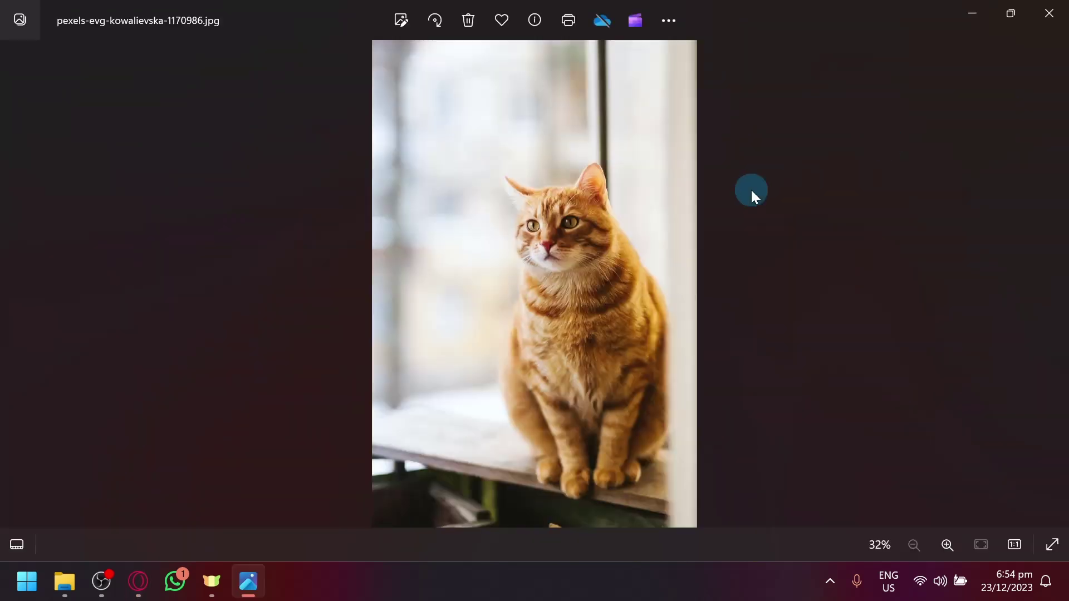
Switch to Windows Photos showing the original Pexels ginger cat photo.
key(alt+Tab)
key(alt+Tab)
key(alt+Tab)
key(alt+Tab)
Lower the image guidance strength to 0.45 and generate four new Christmas-hat cats.
click(1049, 13)
key(Escape)
scroll(452, 282, up, 4)
scroll(453, 167, down, 2)
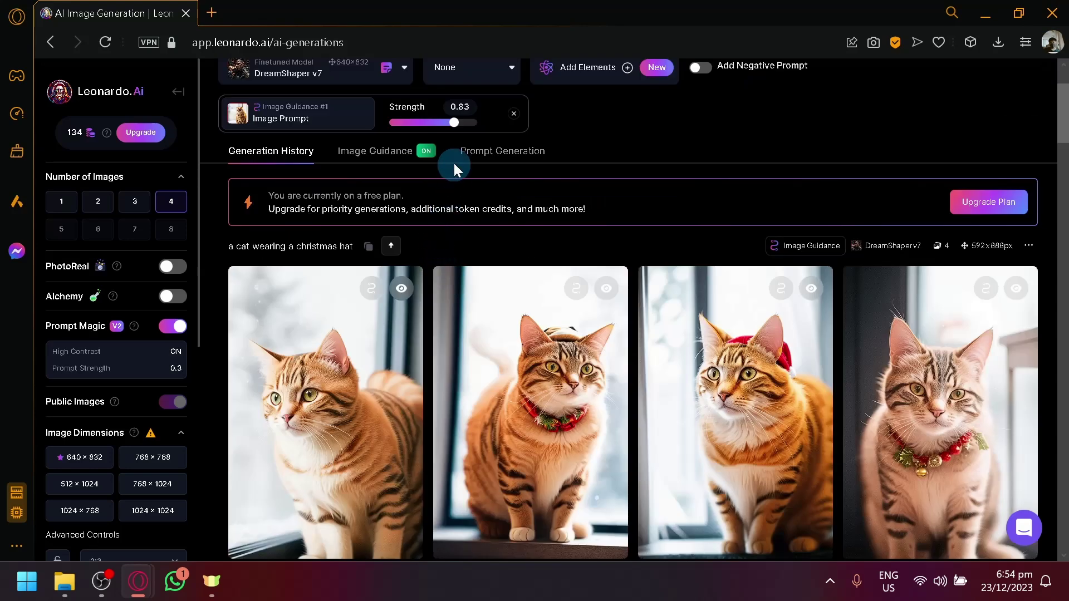
mouse_move(423, 123)
mouse_down()
mouse_move(396, 125)
mouse_move(403, 132)
mouse_up()
scroll(724, 167, up, 3)
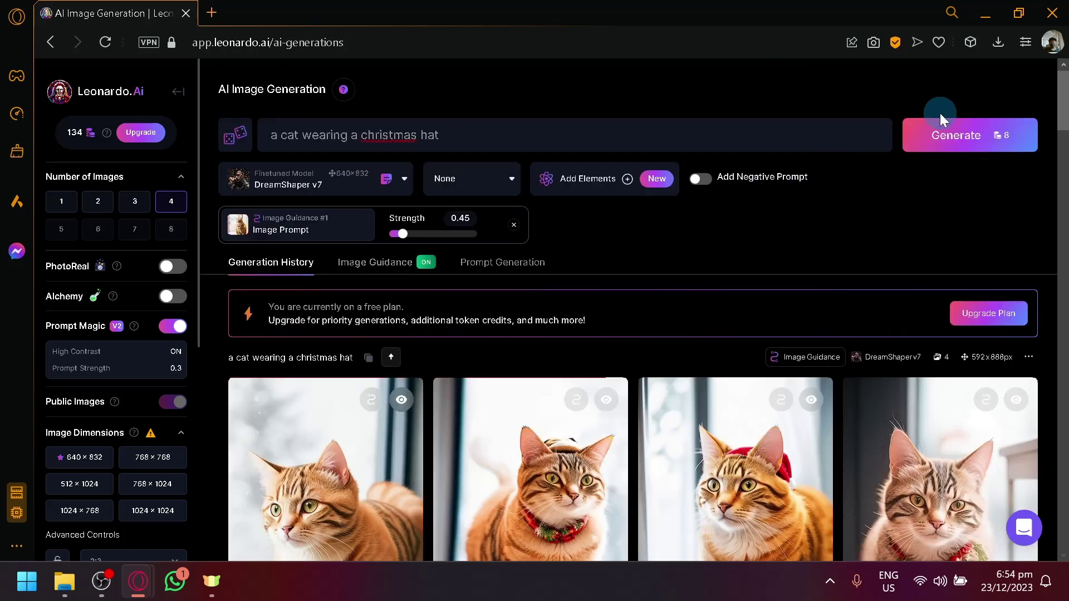
click(961, 141)
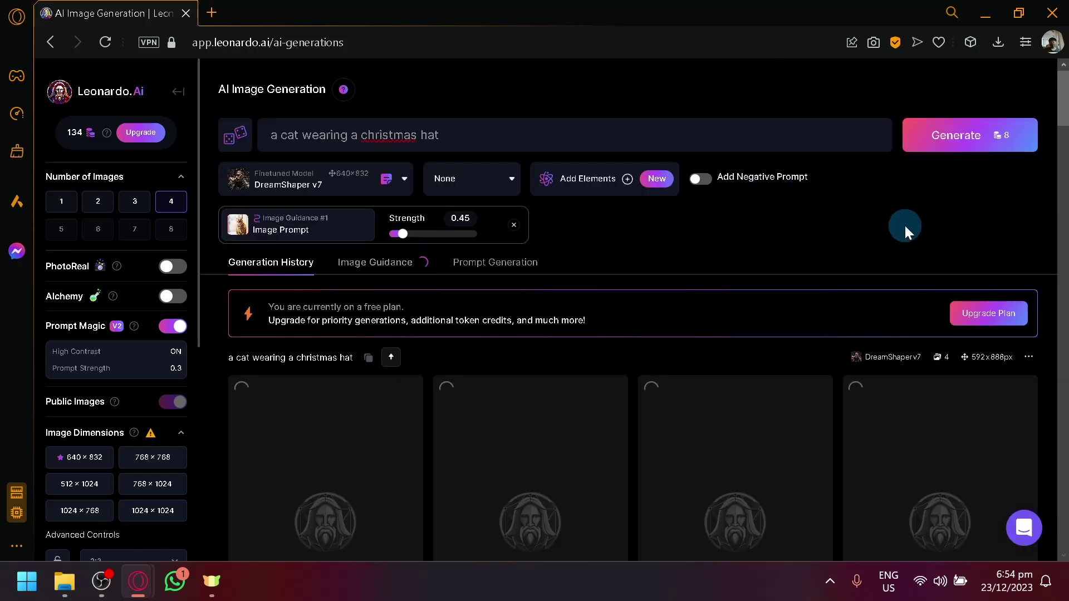
Inspect the third new cat image enlarged and zoomed.
scroll(746, 342, down, 2)
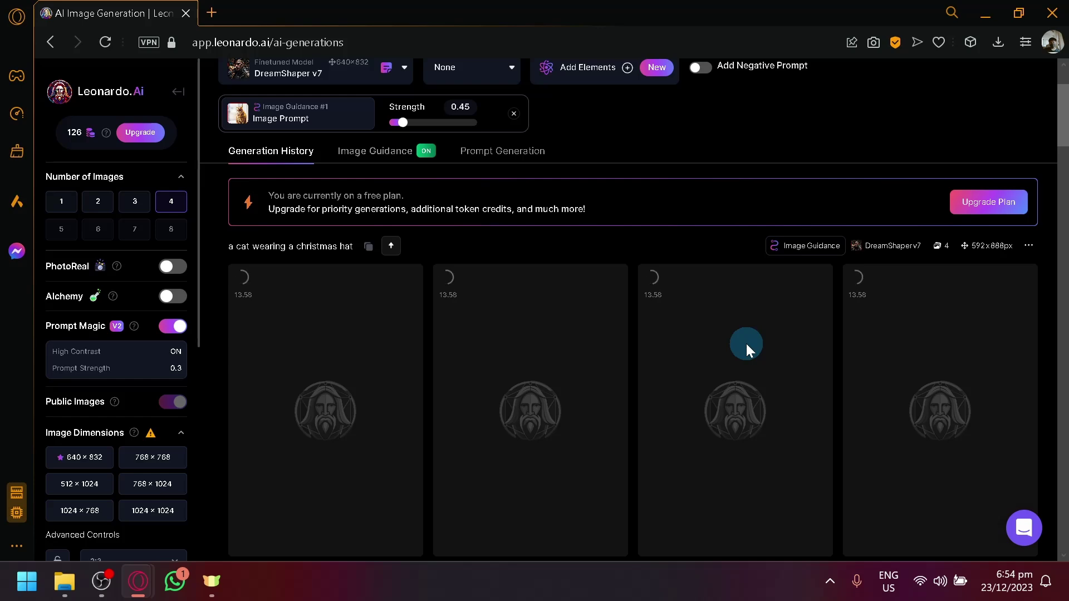
scroll(746, 343, down, 2)
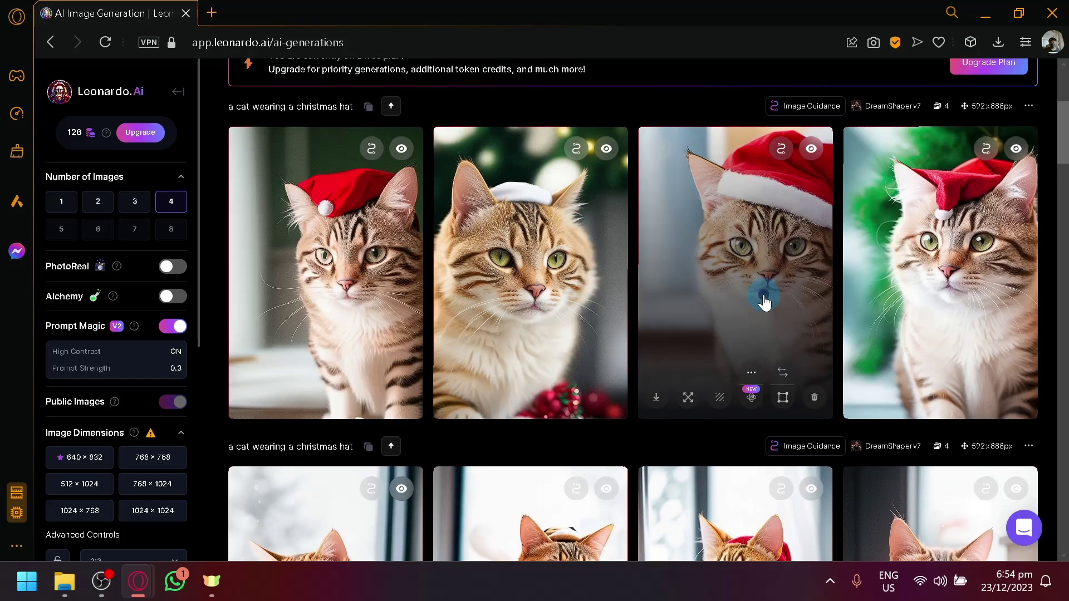
click(764, 296)
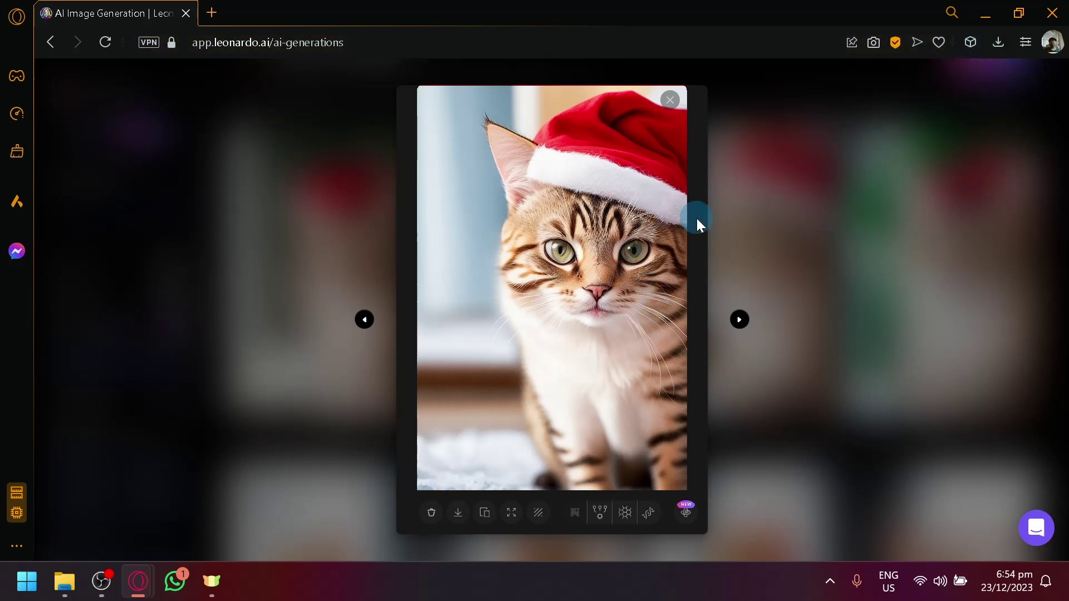
click(629, 199)
click(665, 183)
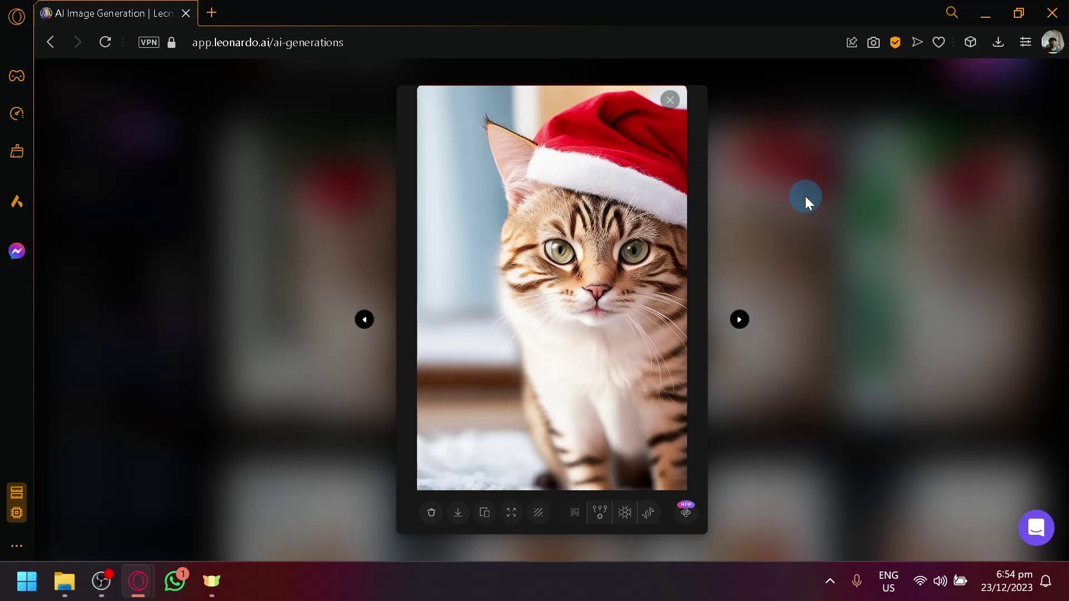
click(806, 196)
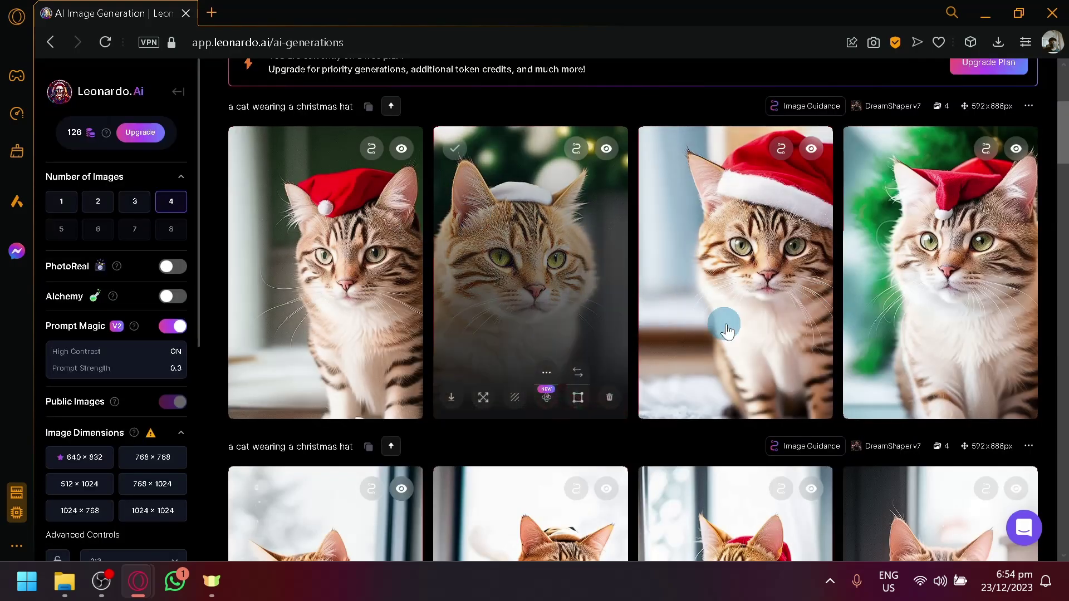
scroll(718, 323, down, 5)
scroll(775, 368, up, 8)
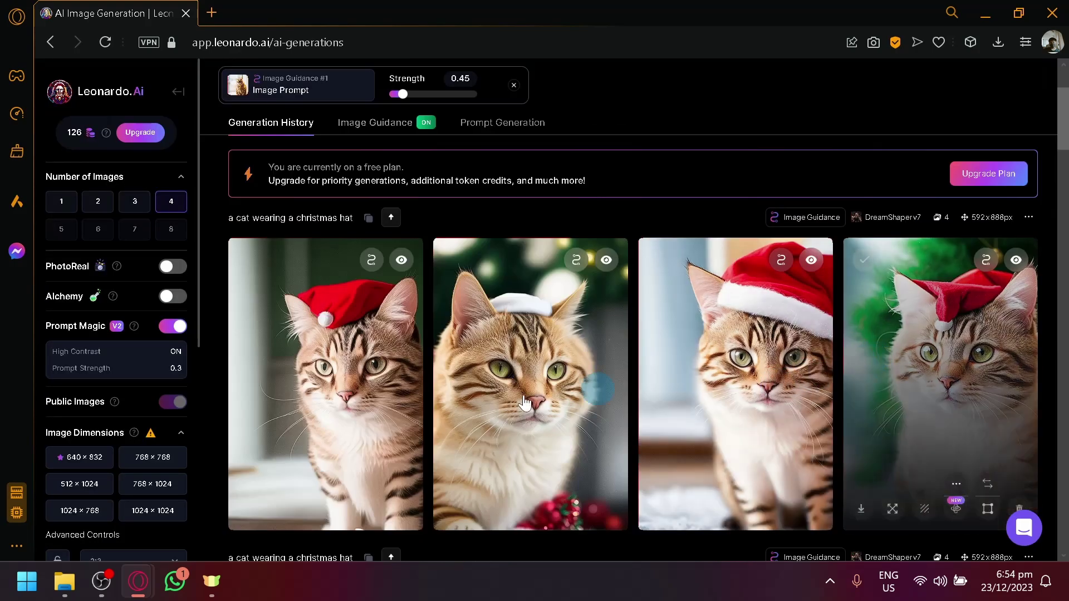
Compare with the original reference photo from Downloads, then inspect the fourth new cat enlarged.
click(998, 40)
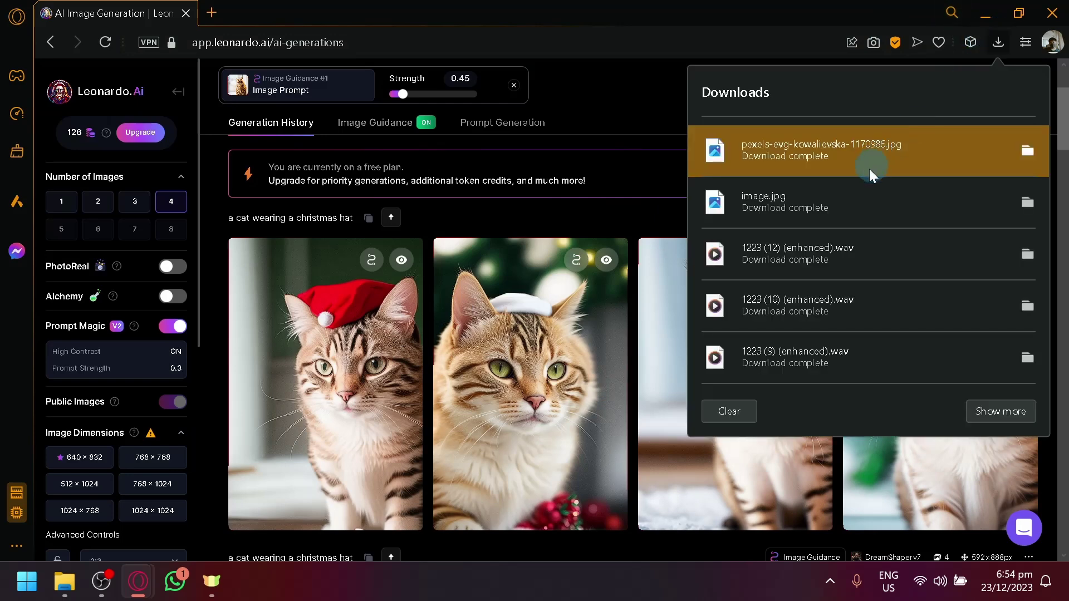
click(857, 149)
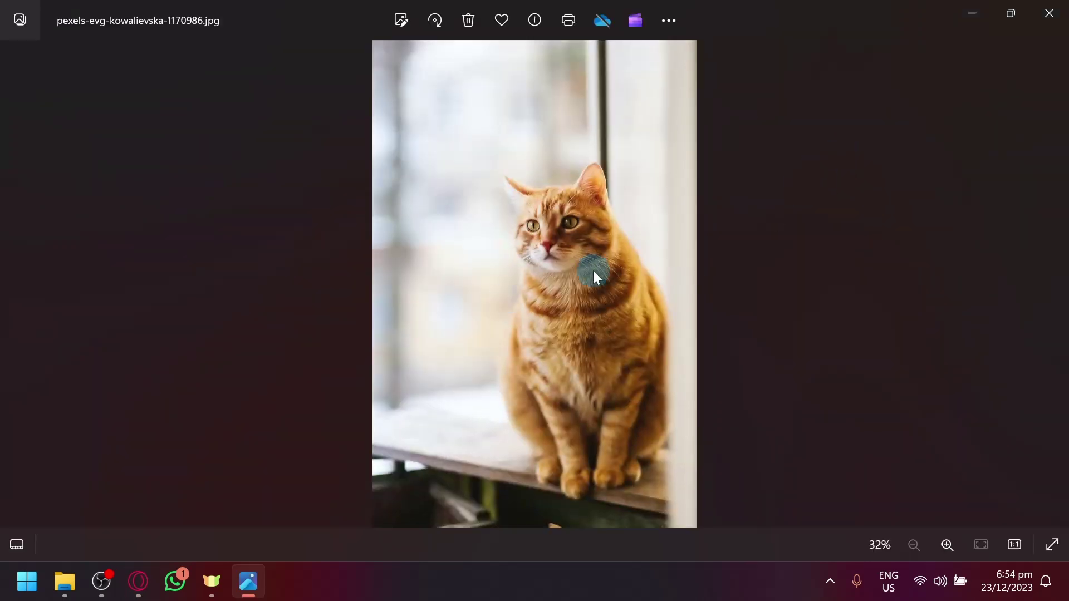
key(alt+Tab)
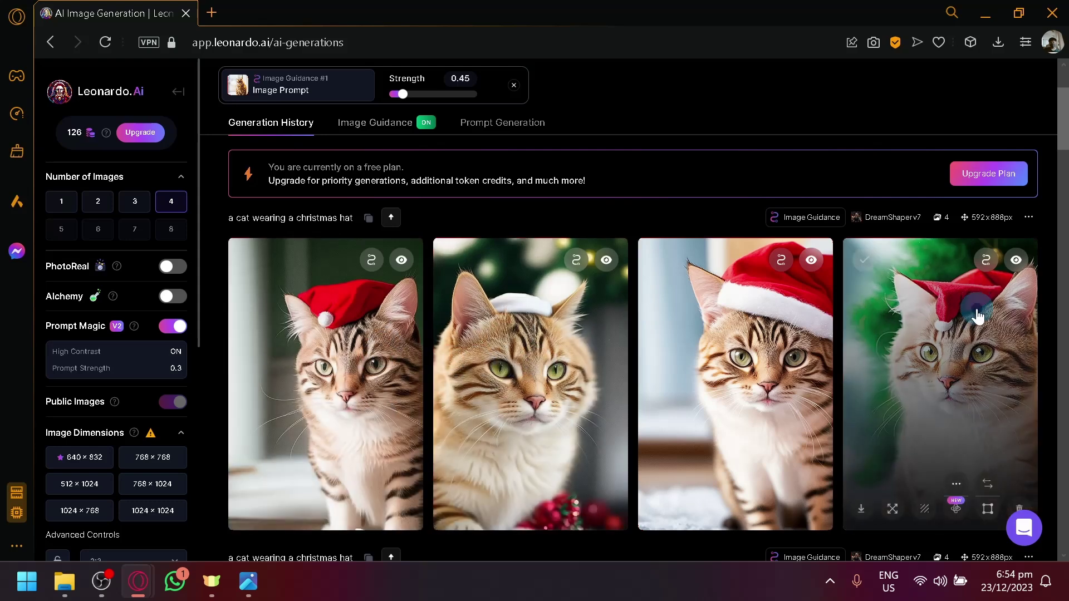
click(868, 300)
click(600, 250)
click(600, 249)
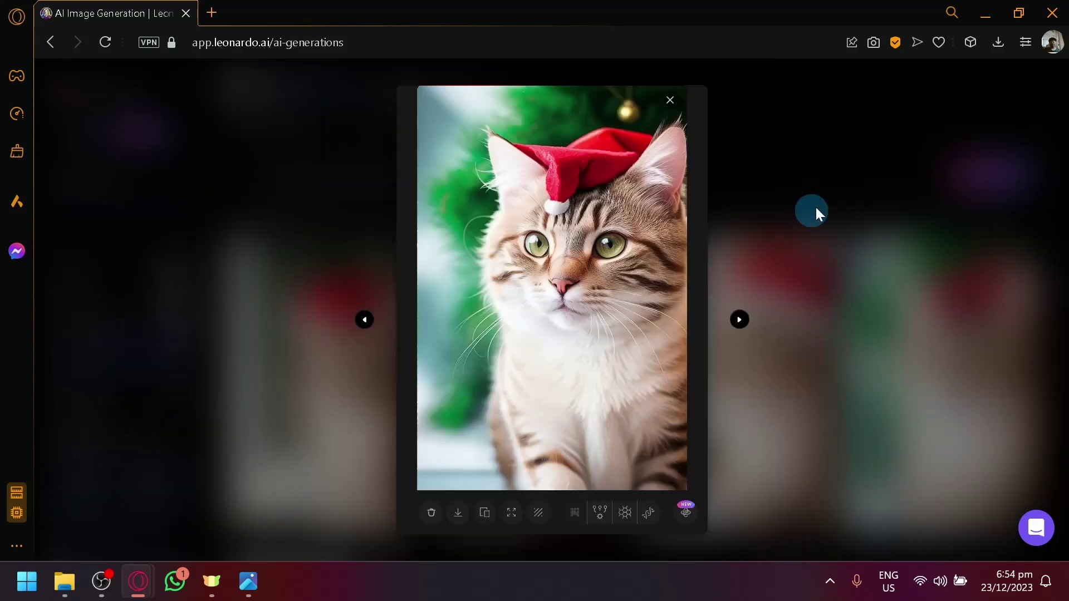
click(816, 212)
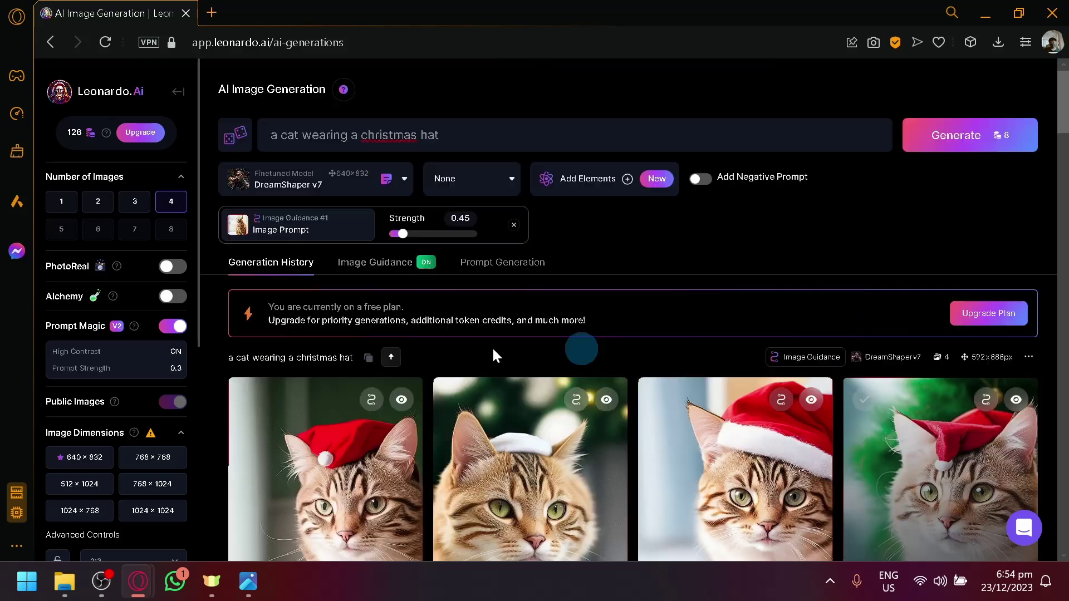
drag(467, 128, 310, 146)
Replace the prompt with 'a cat playing with christmas balls' and generate four images.
key(ctrl+a)
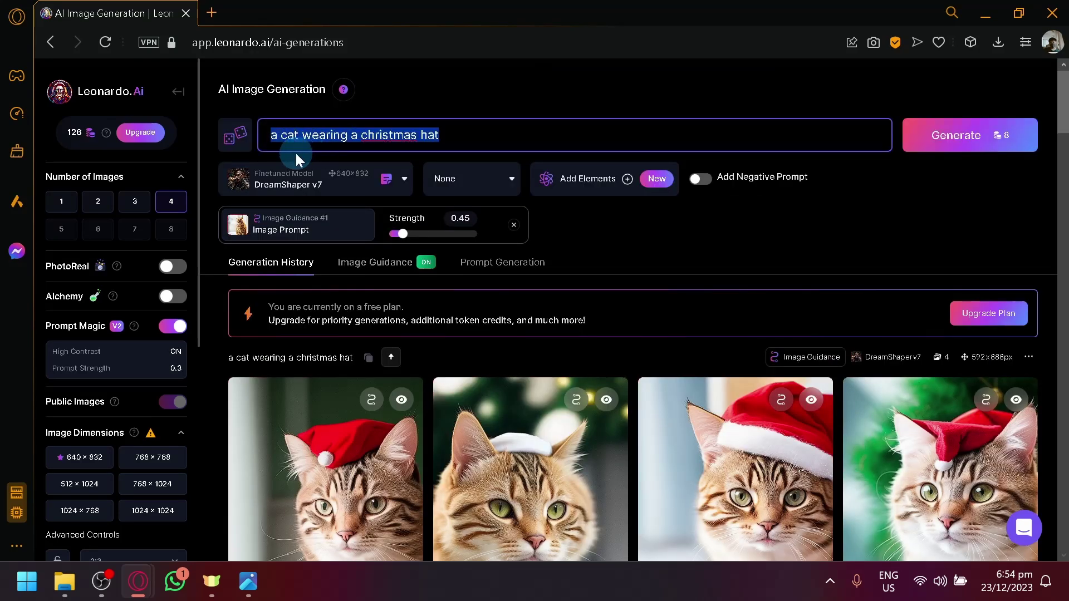
key(BackSpace)
text(a cat pla)
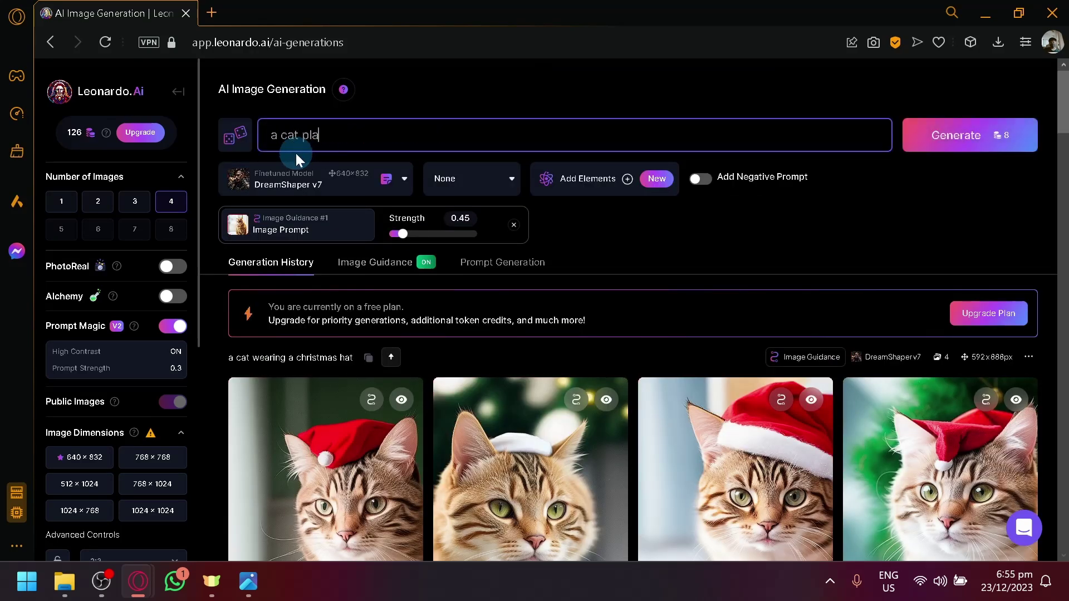
text(ying with christmas bal)
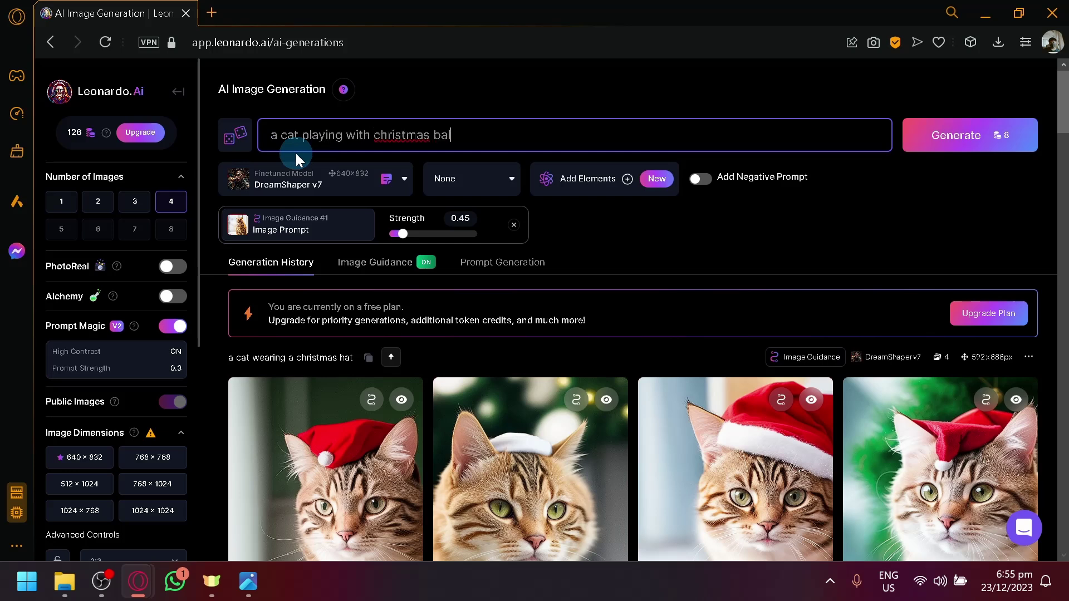
text(ls)
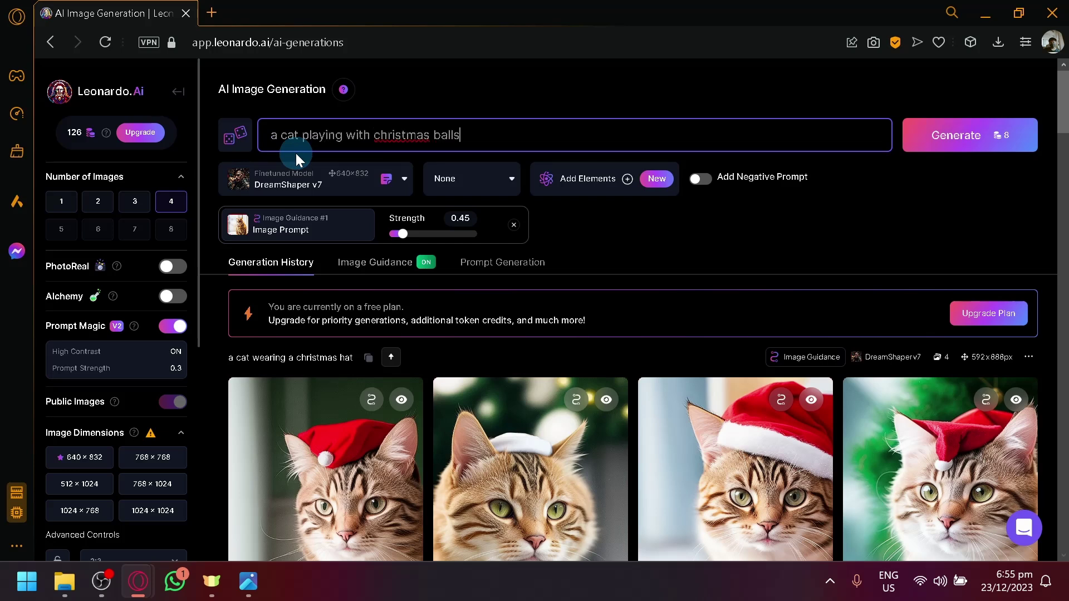
click(975, 150)
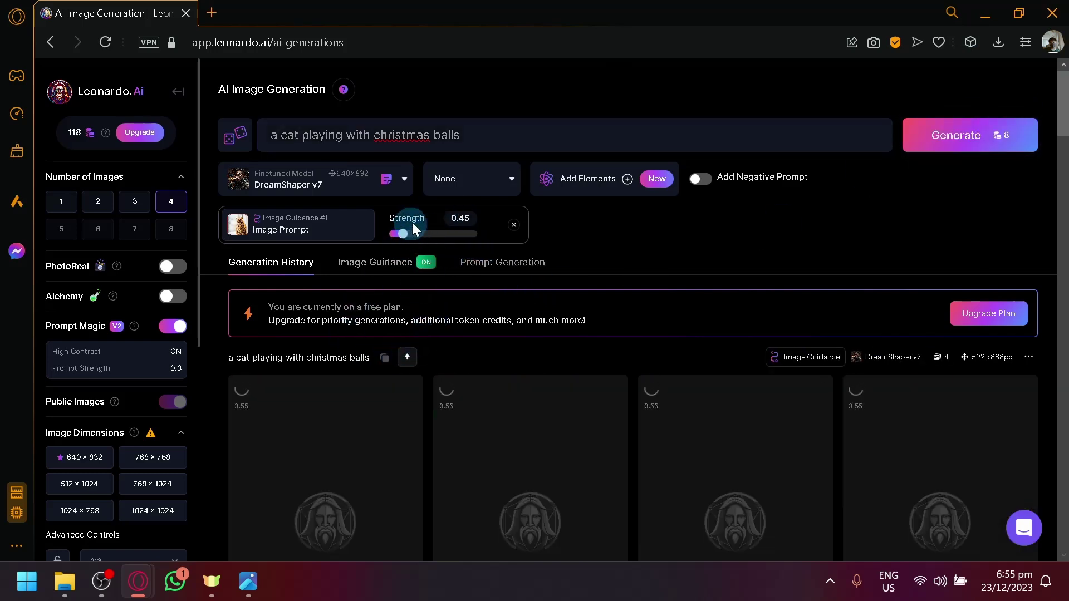
Raise image guidance strength to 0.68, then to 1.00, and generate another Christmas-balls batch.
drag(430, 245, 434, 234)
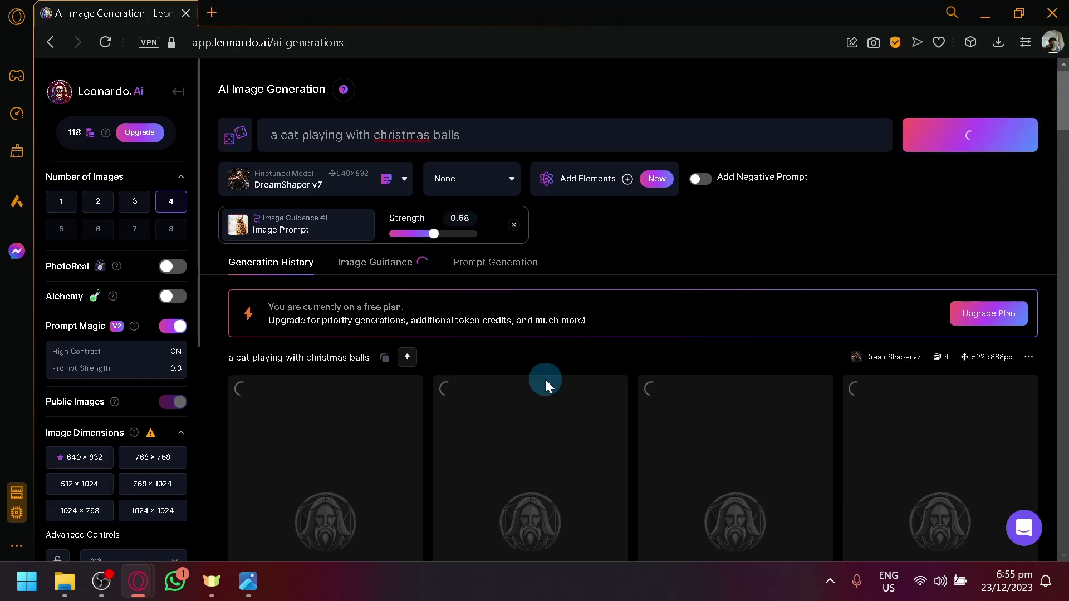
scroll(545, 379, down, 10)
scroll(546, 389, up, 10)
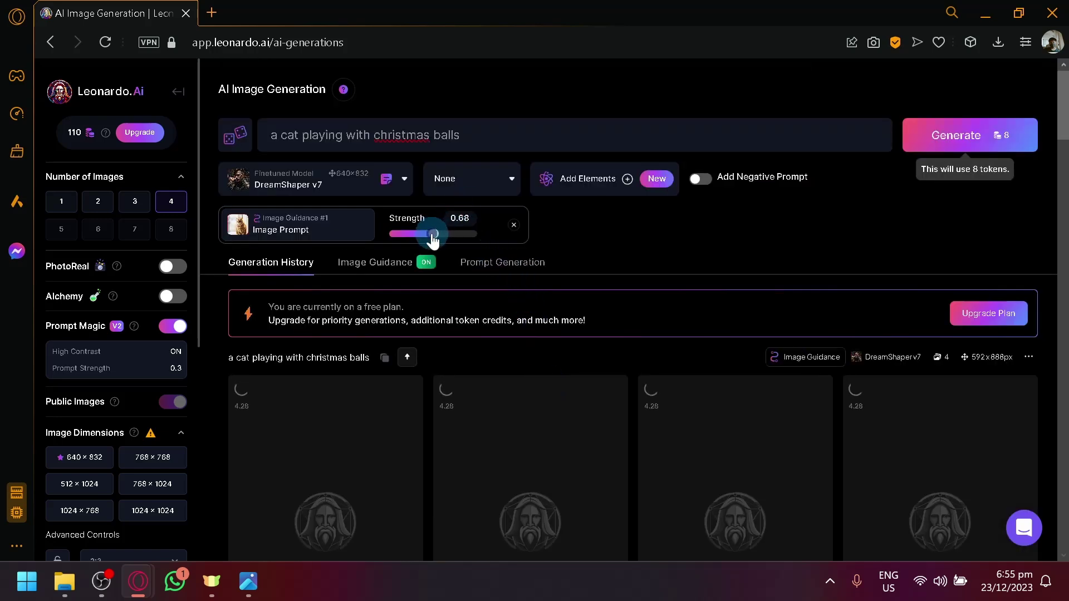
drag(433, 234, 489, 228)
click(957, 138)
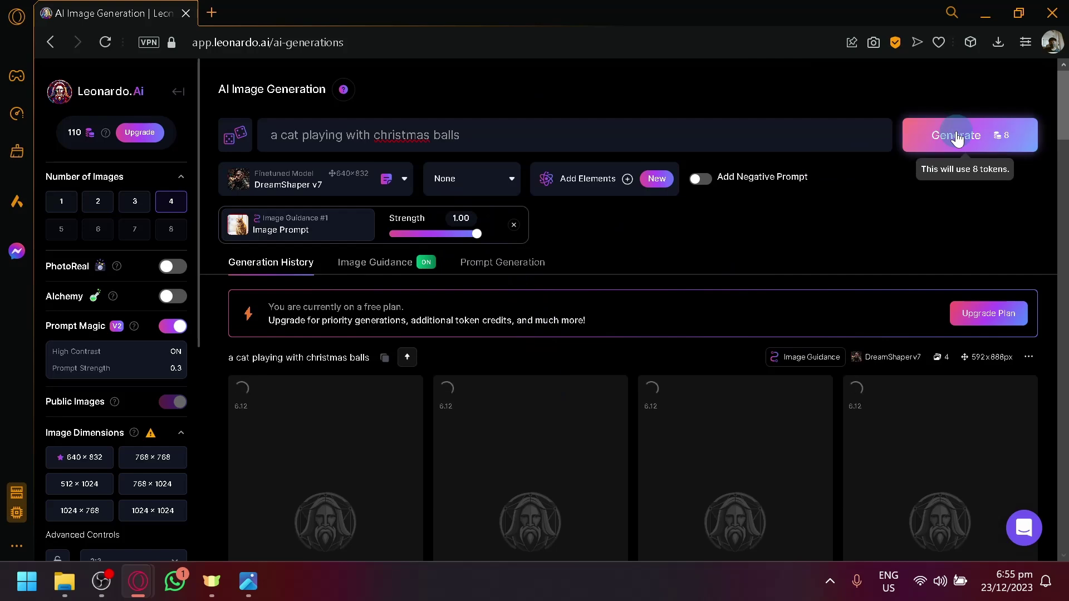
scroll(790, 285, down, 5)
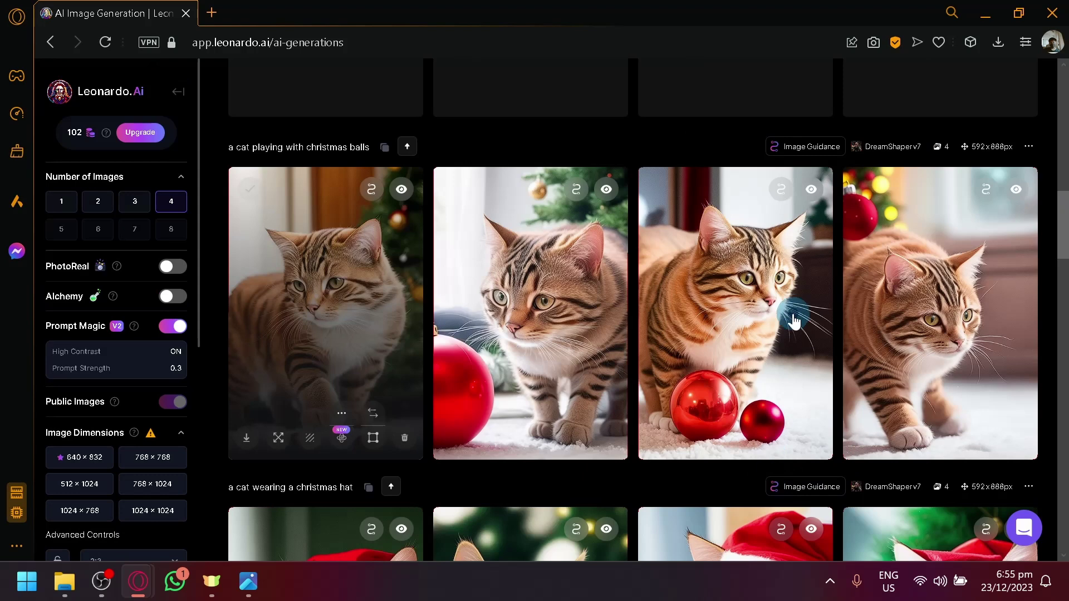
Preview the third Christmas-balls cat enlarged, then bring up the original cat photo for comparison.
click(793, 316)
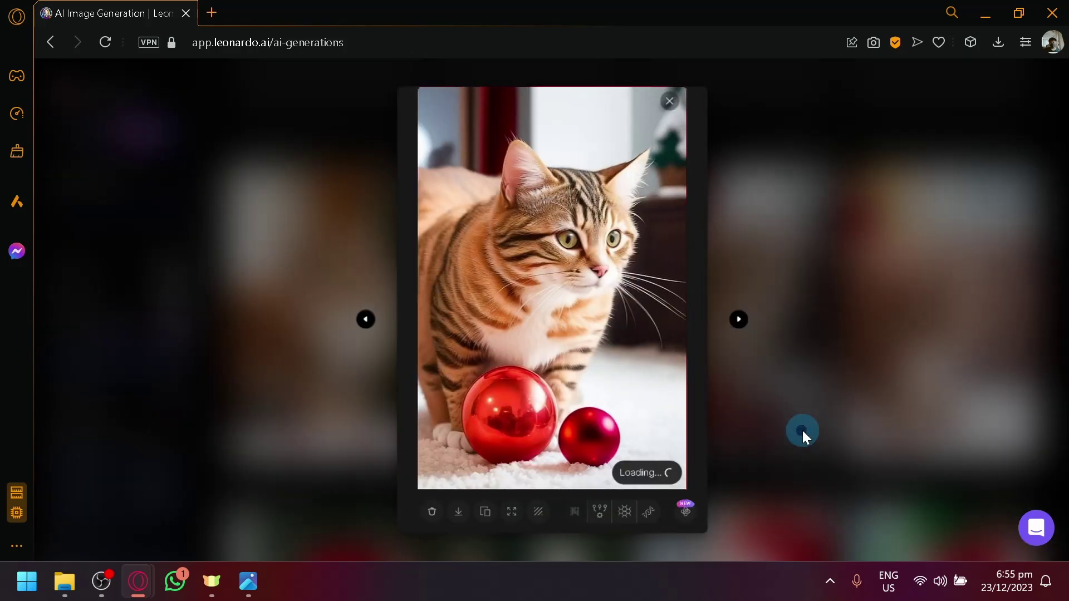
click(790, 458)
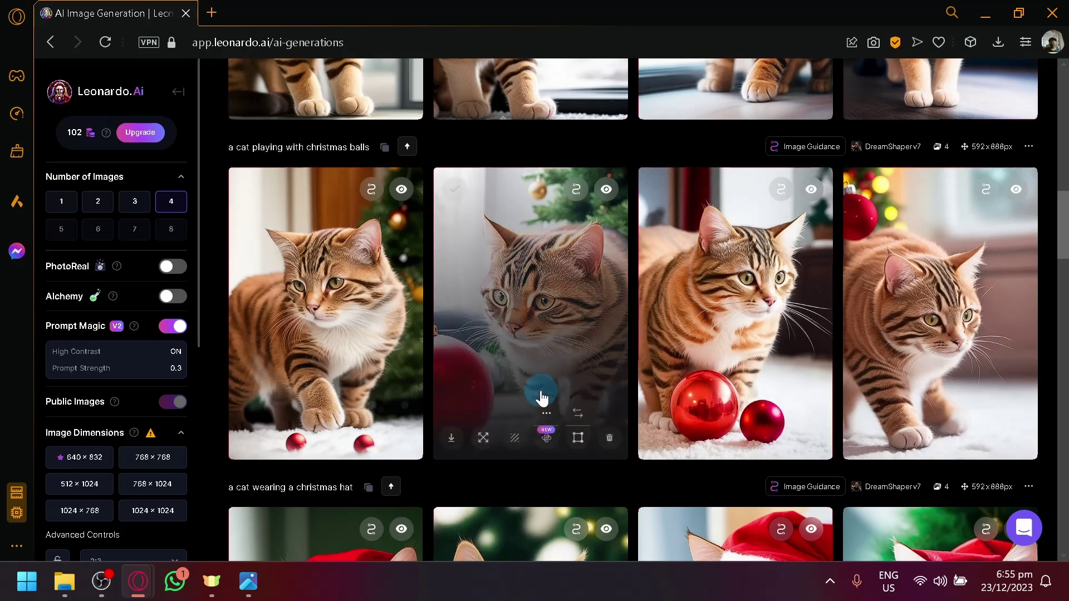
click(248, 581)
Switch from the Photos reference back to Leonardo.Ai's Christmas-balls tabby cat generations.
scroll(551, 245, up, 3)
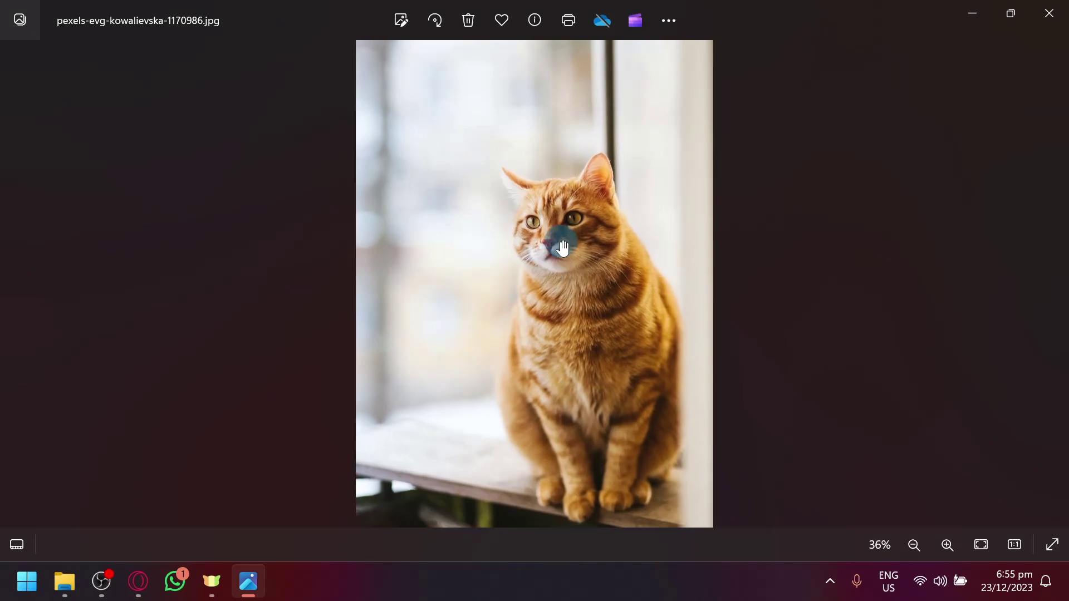
scroll(573, 229, down, 3)
key(alt+Tab)
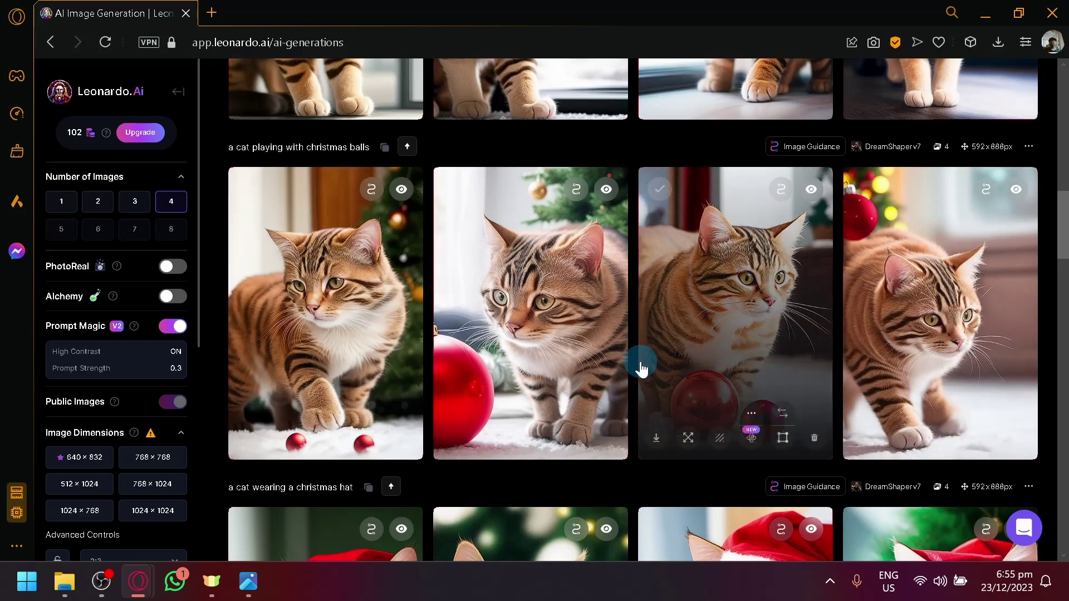
scroll(641, 367, up, 5)
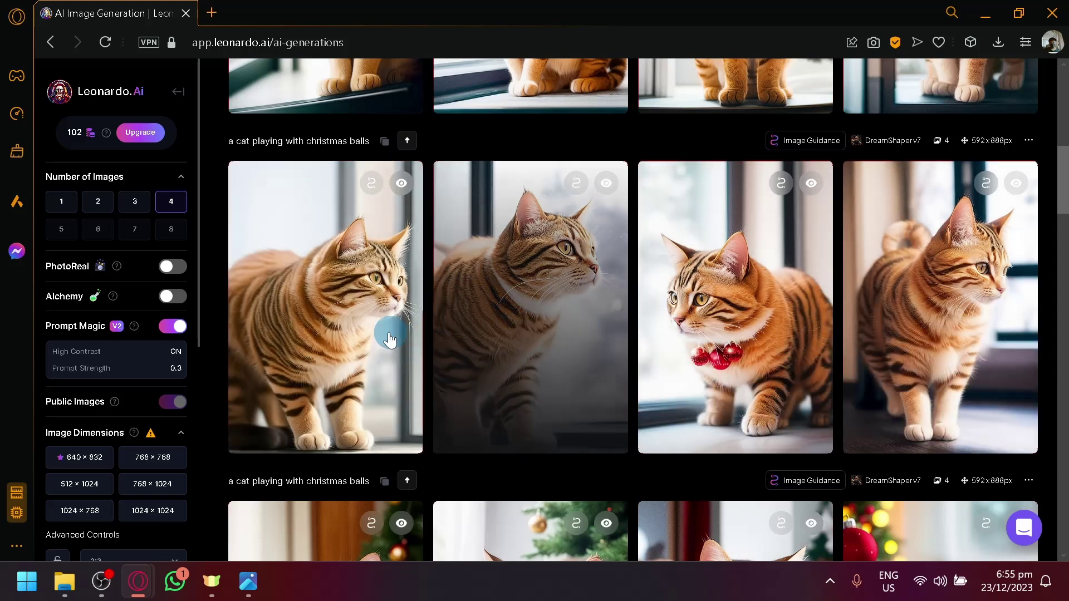
key(alt+Tab)
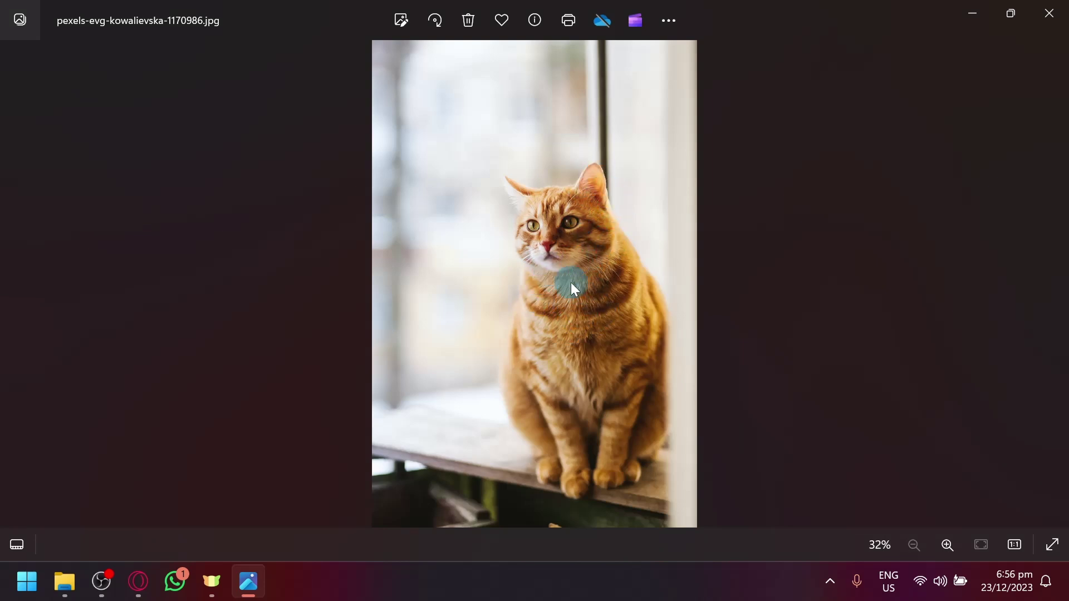
key(alt+Tab)
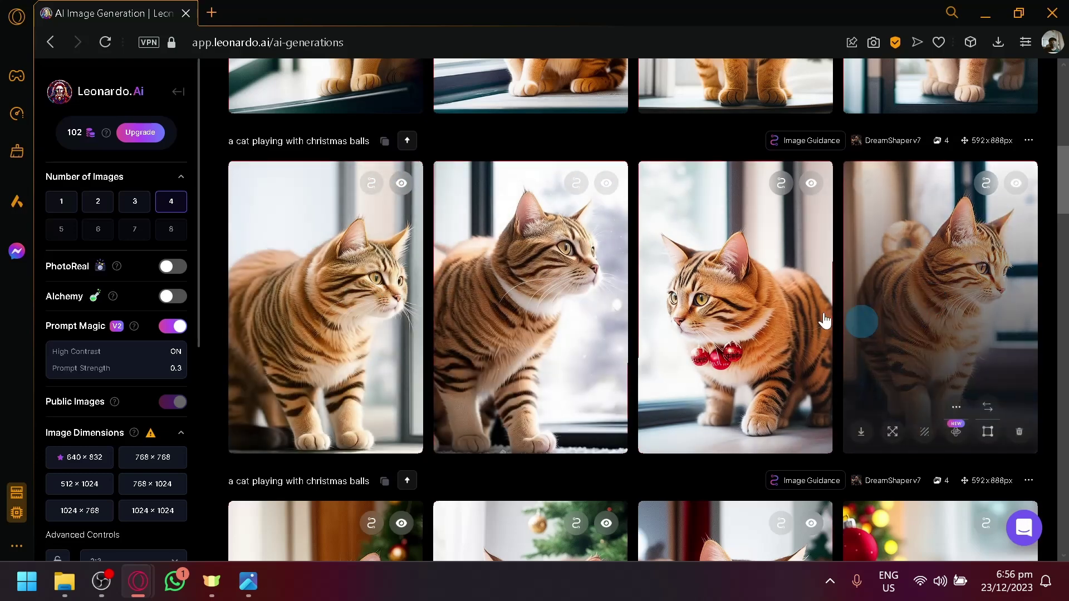
Enlarge and close the Christmas-balls cat and the first window-cat image to compare them.
click(754, 300)
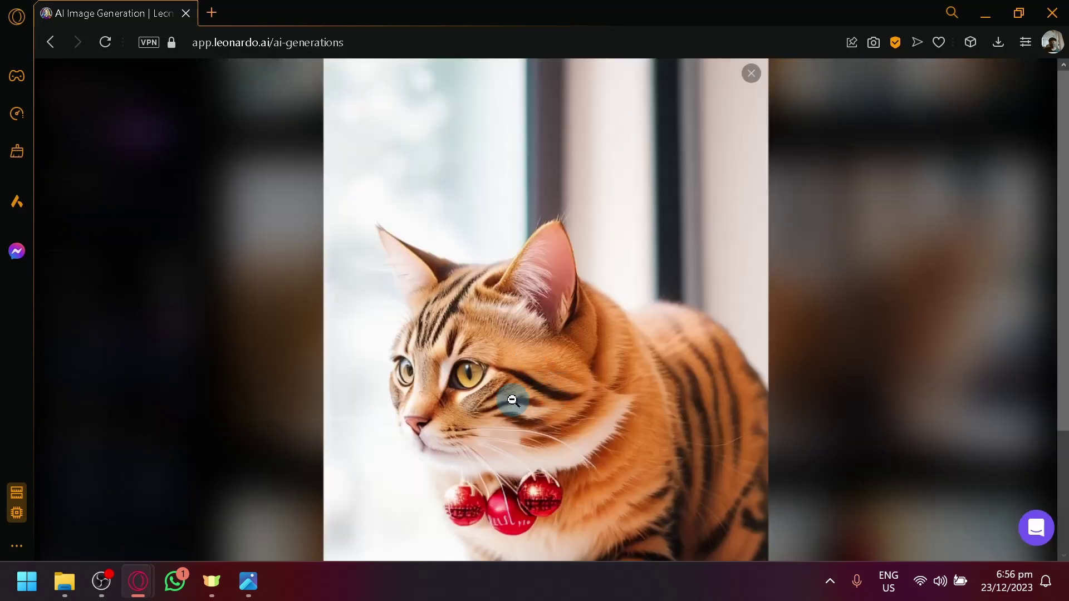
click(994, 242)
scroll(897, 262, down, 1)
scroll(878, 238, up, 4)
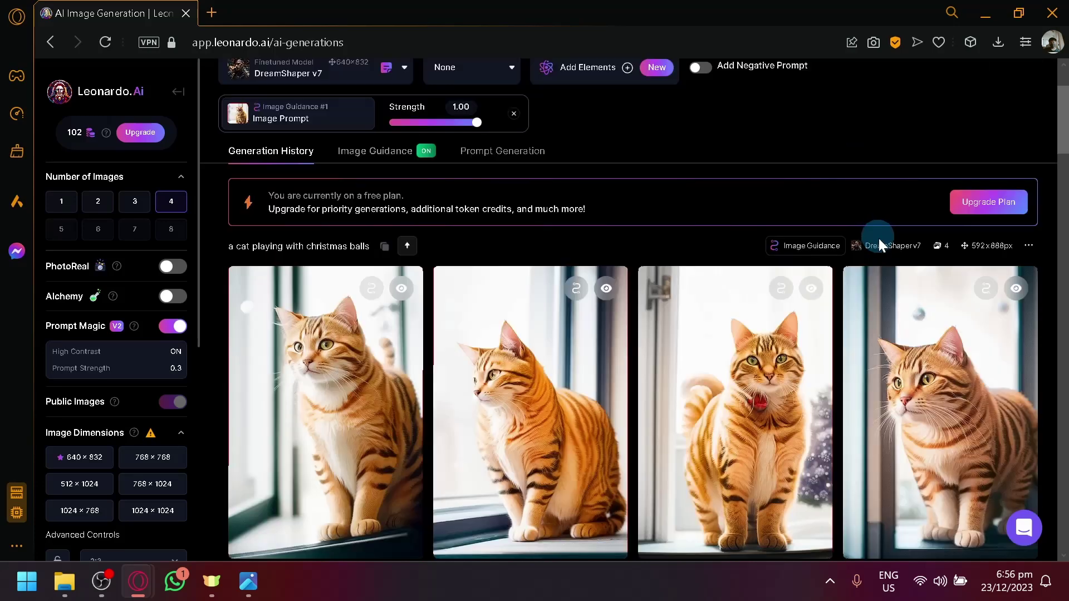
scroll(818, 354, down, 2)
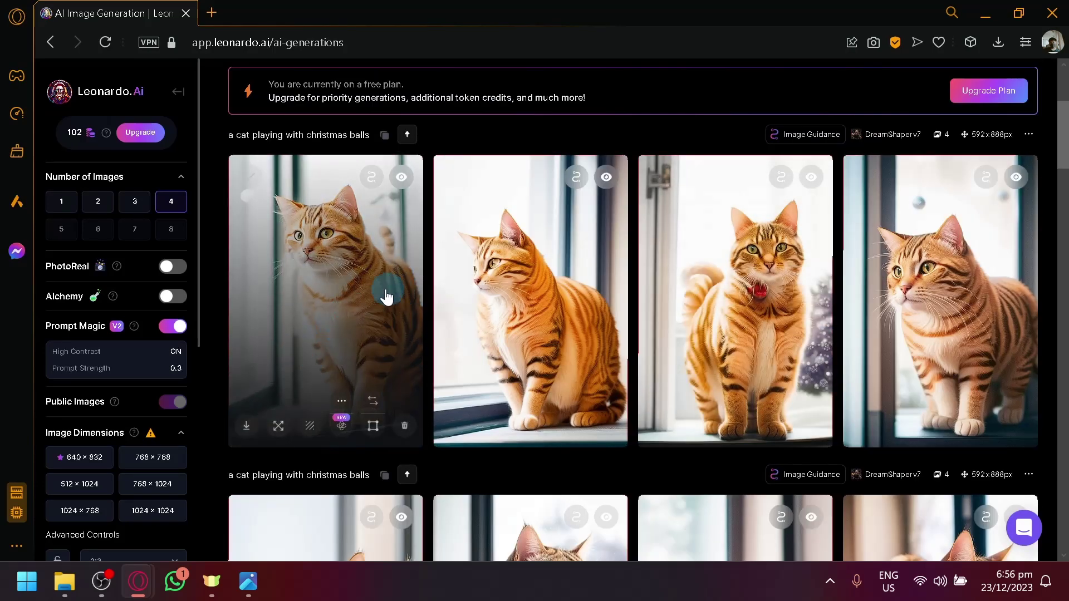
click(382, 288)
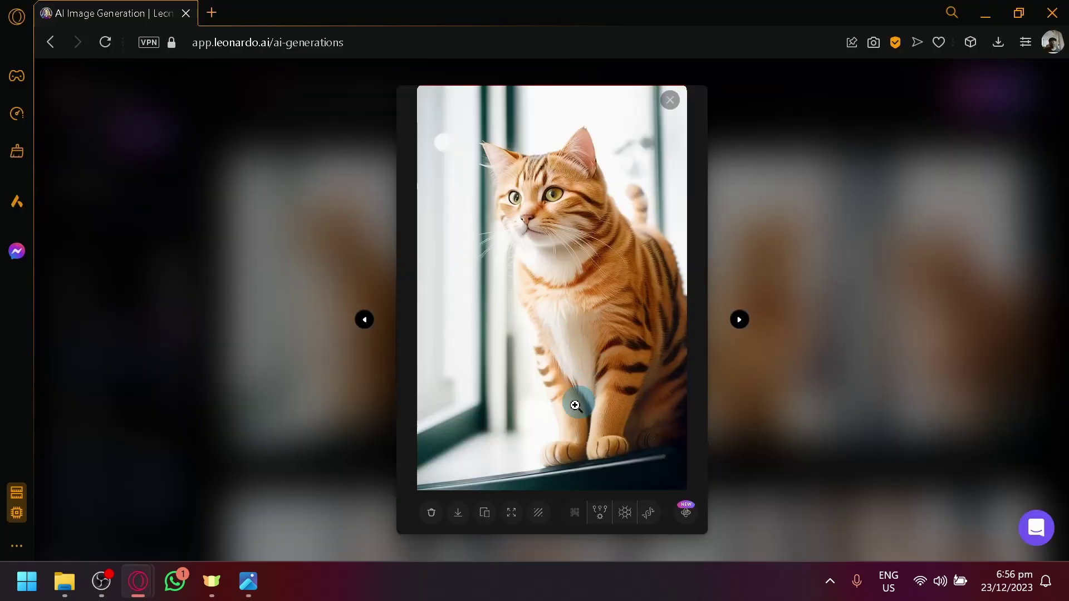
click(871, 225)
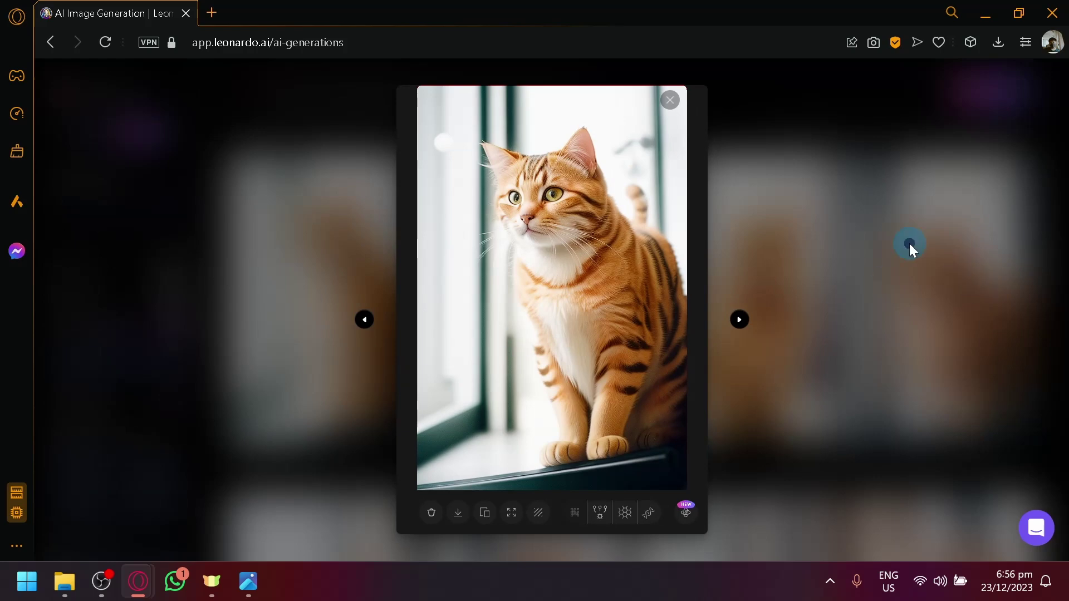
click(910, 242)
Check the original cat photo, then lower image guidance strength from 1.00 to 0.46.
key(alt+Tab)
key(alt+Tab)
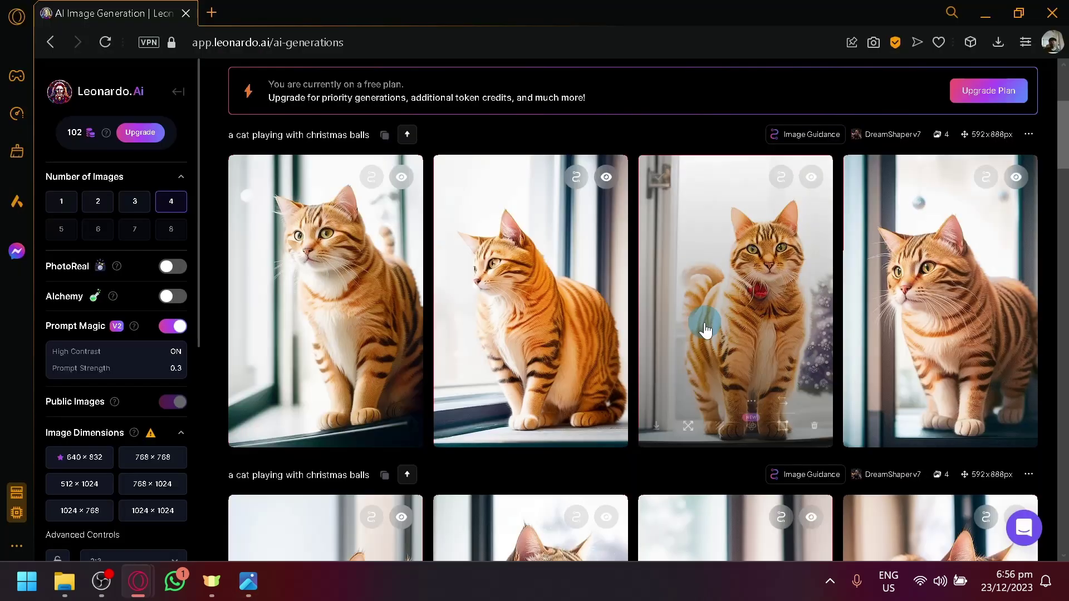
scroll(703, 318, up, 4)
drag(421, 243, 410, 240)
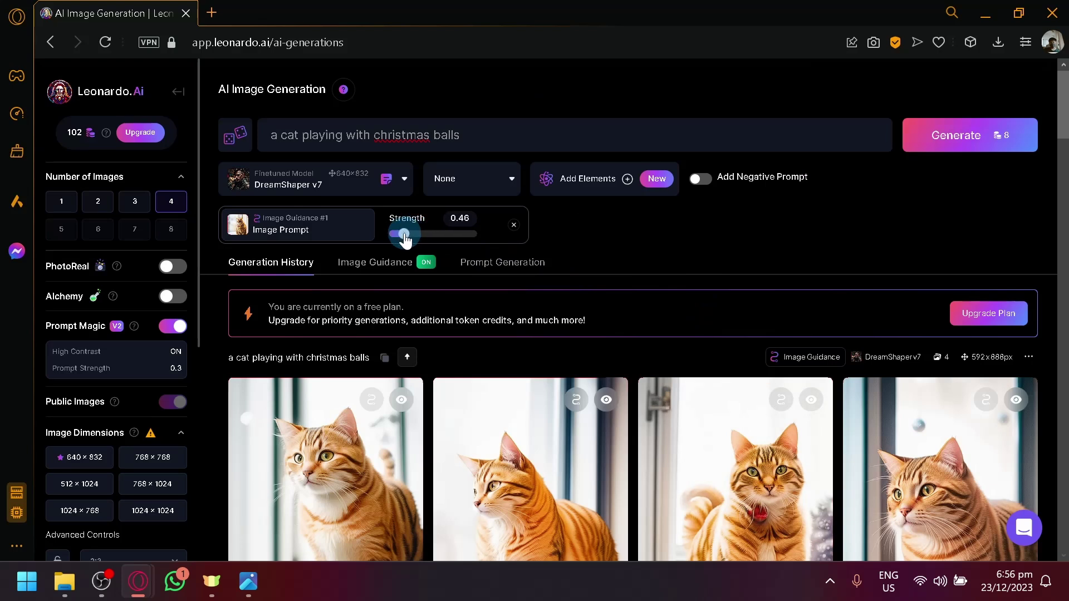
Set guidance strength to 0.45 and generate four images for 'a cat with a angel halo'.
drag(405, 239, 402, 236)
click(484, 139)
key(ctrl+a)
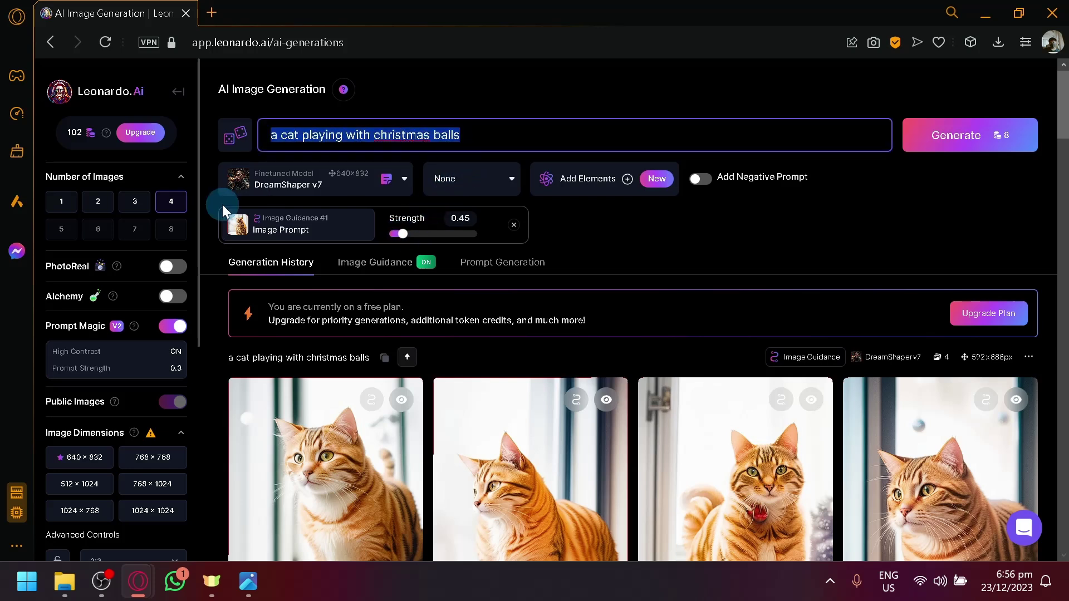
key(BackSpace)
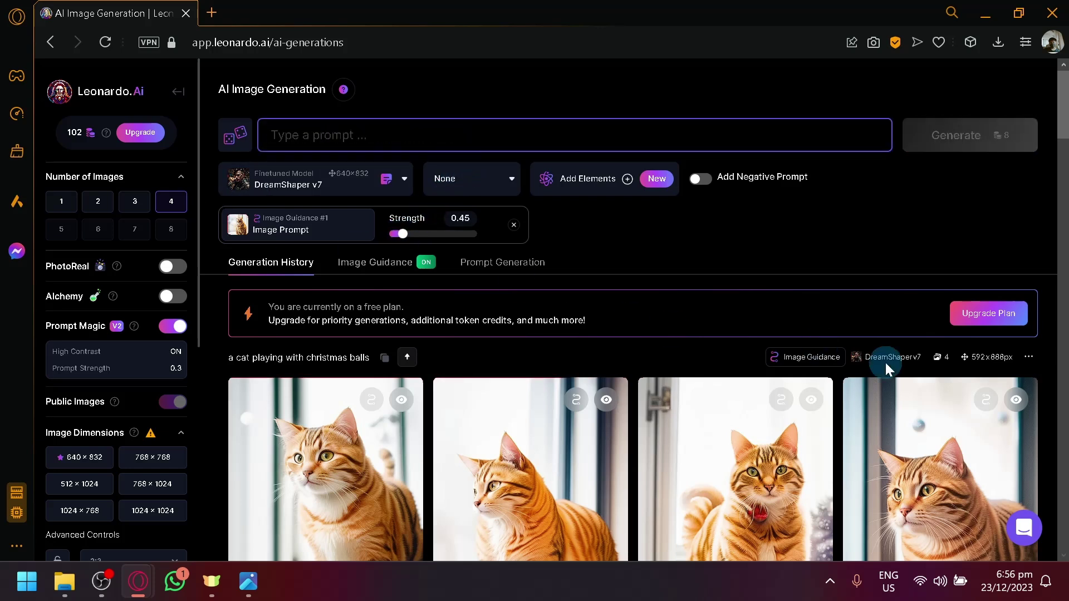
text(a cat with a angel halo)
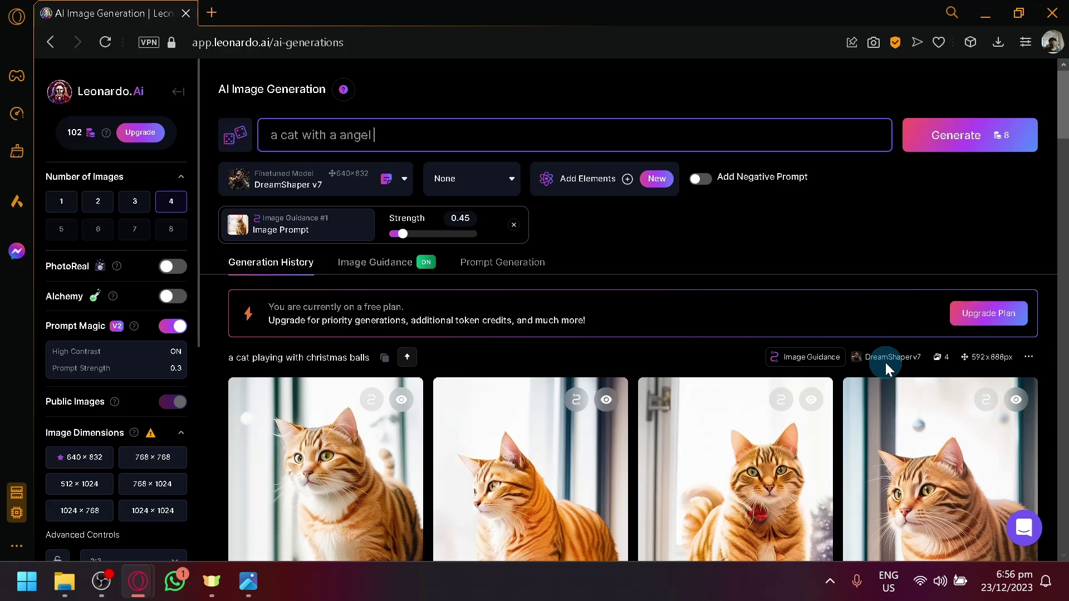
click(971, 148)
scroll(940, 213, down, 2)
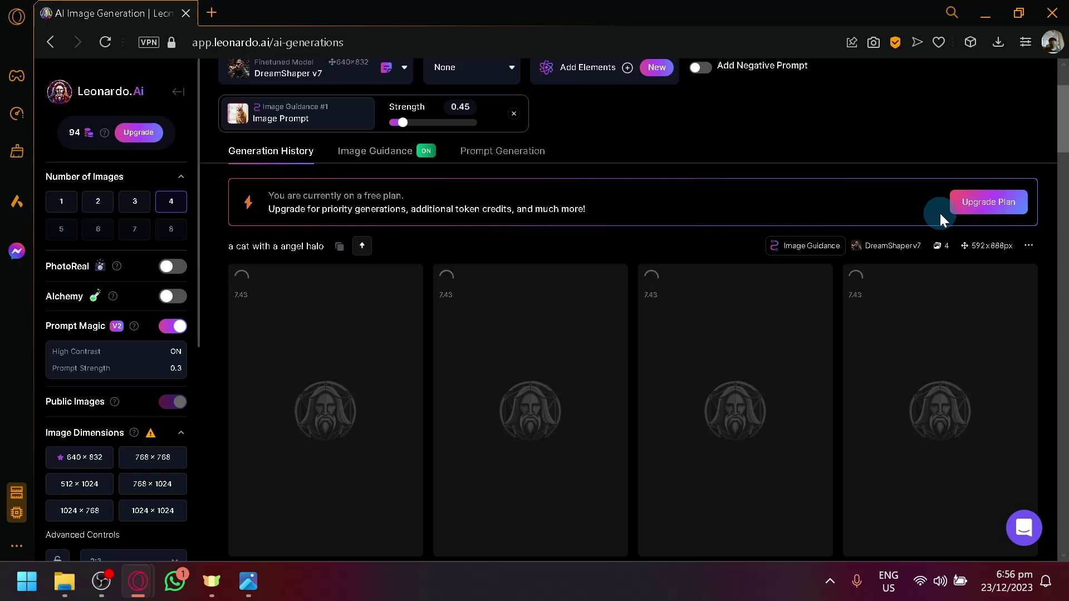
Bring up the original orange cat photo, zoom it, then close Windows Photos.
click(249, 581)
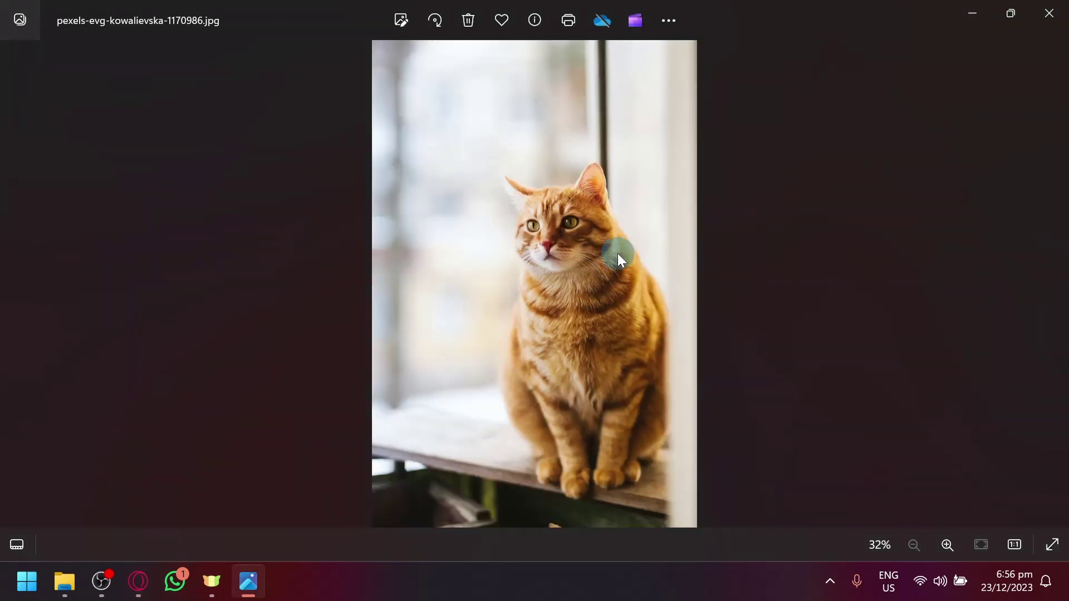
scroll(617, 253, up, 3)
scroll(617, 253, down, 3)
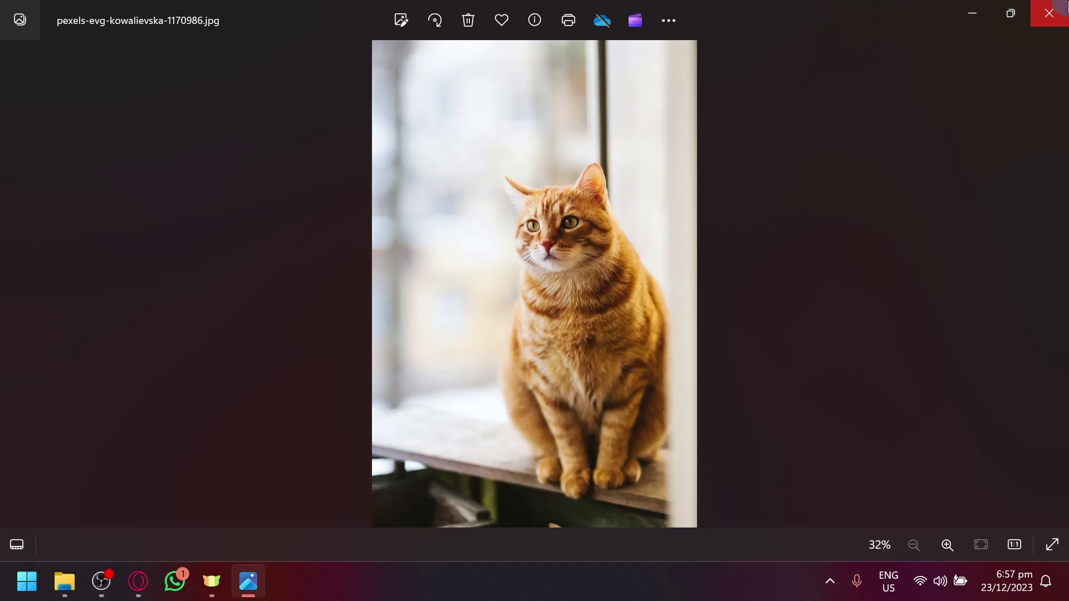
click(1050, 13)
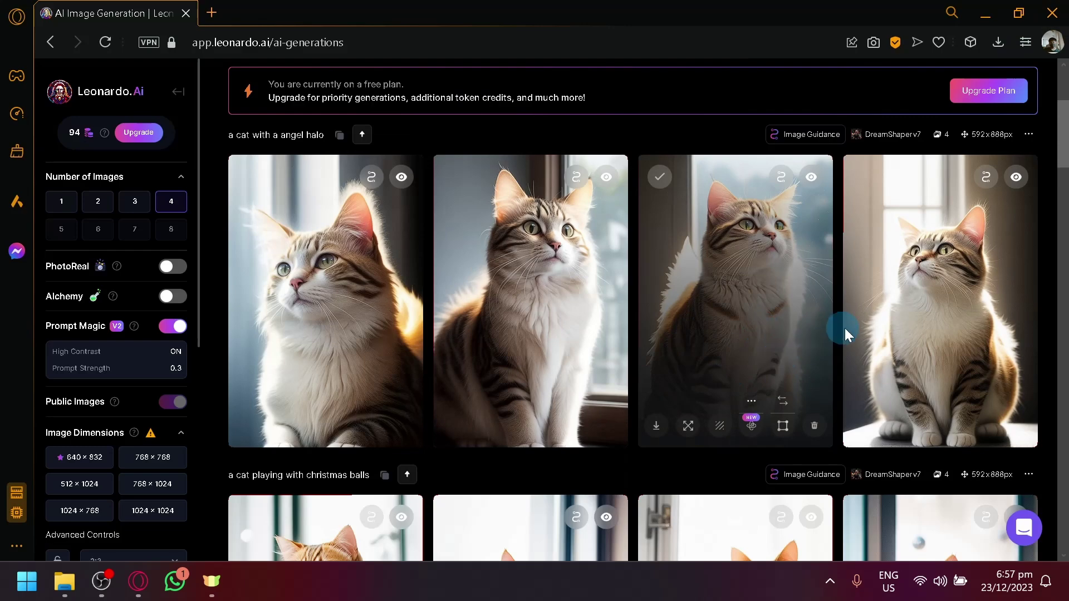
scroll(965, 379, up, 4)
scroll(751, 318, down, 4)
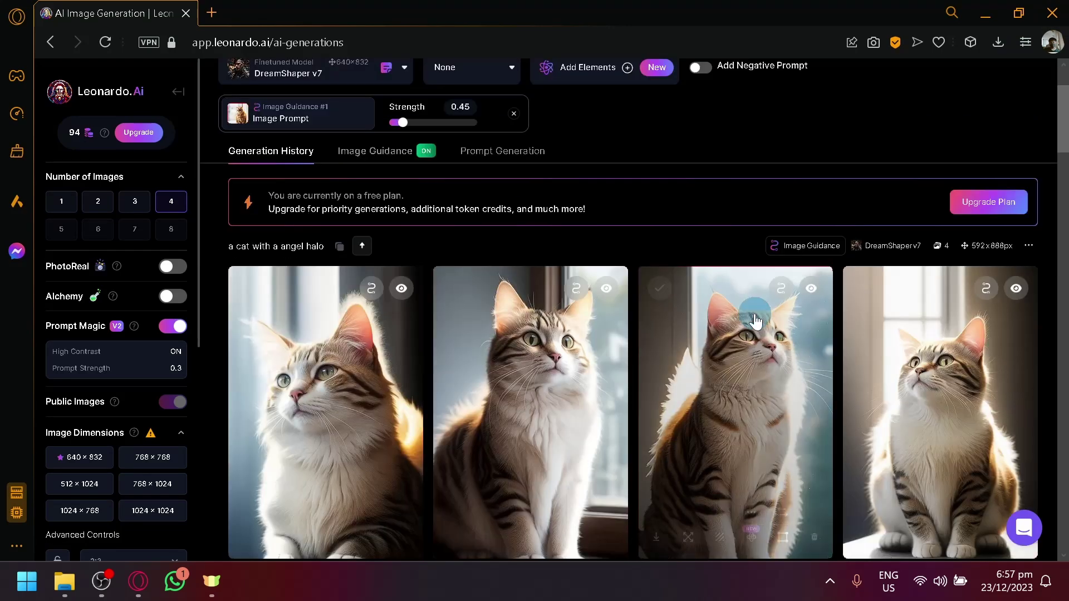
click(744, 284)
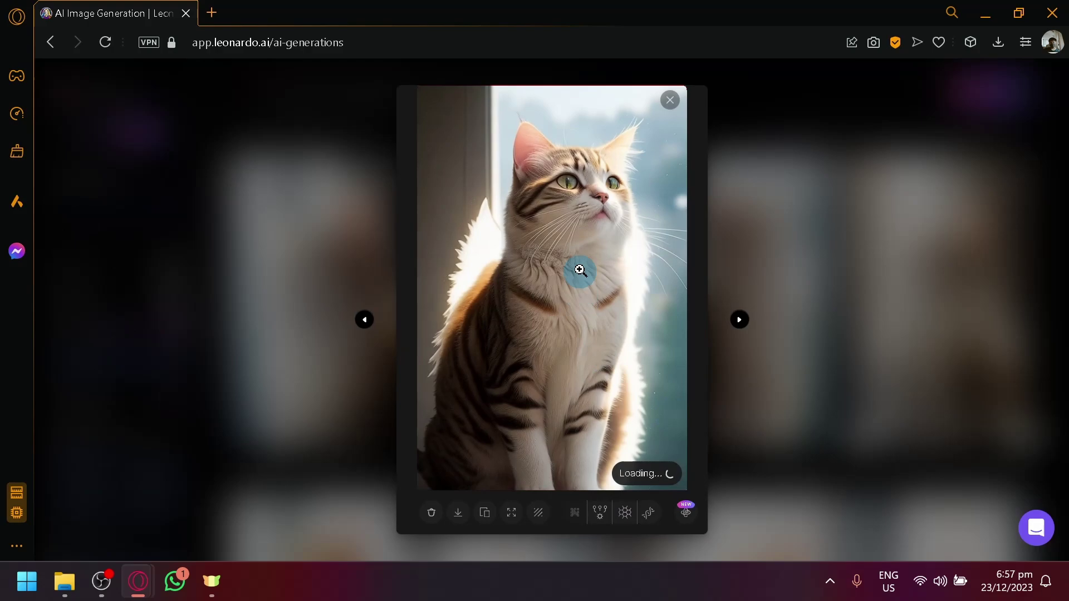
click(566, 228)
click(879, 282)
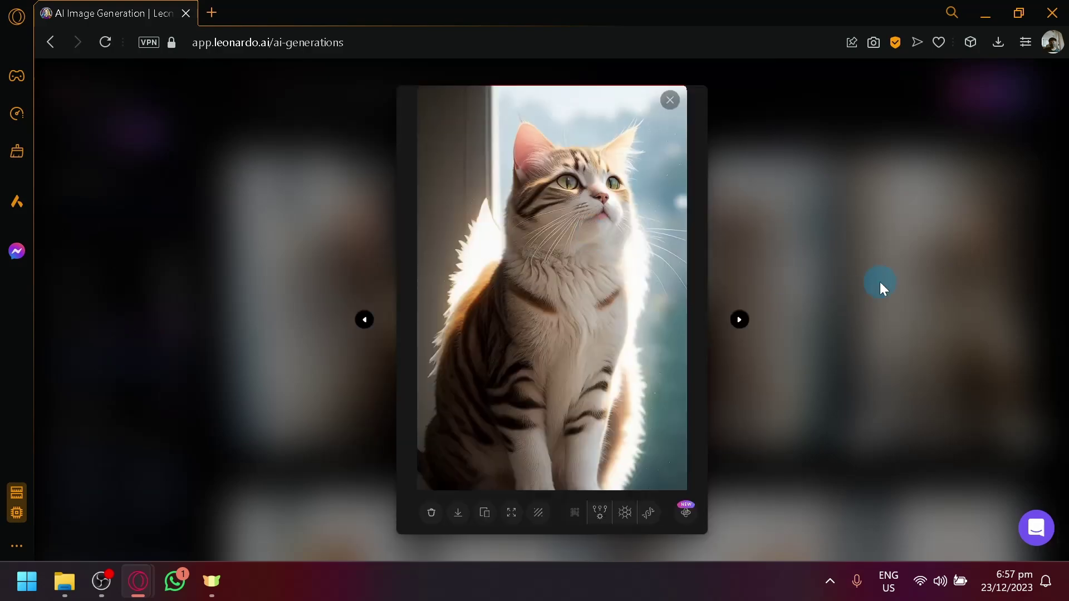
click(832, 273)
scroll(835, 212, down, 6)
scroll(854, 215, up, 2)
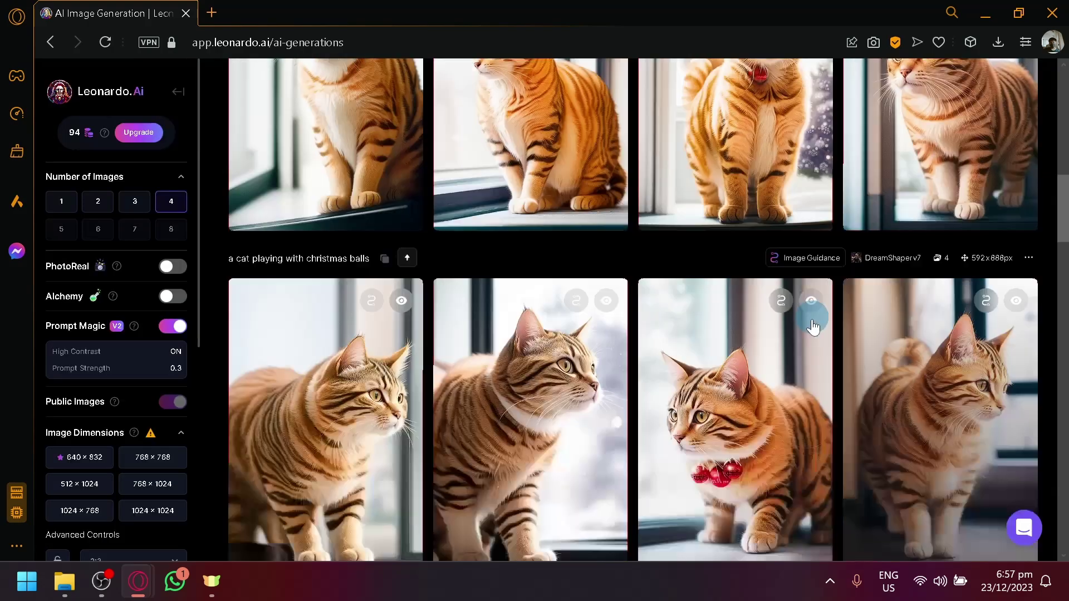
scroll(808, 334, up, 8)
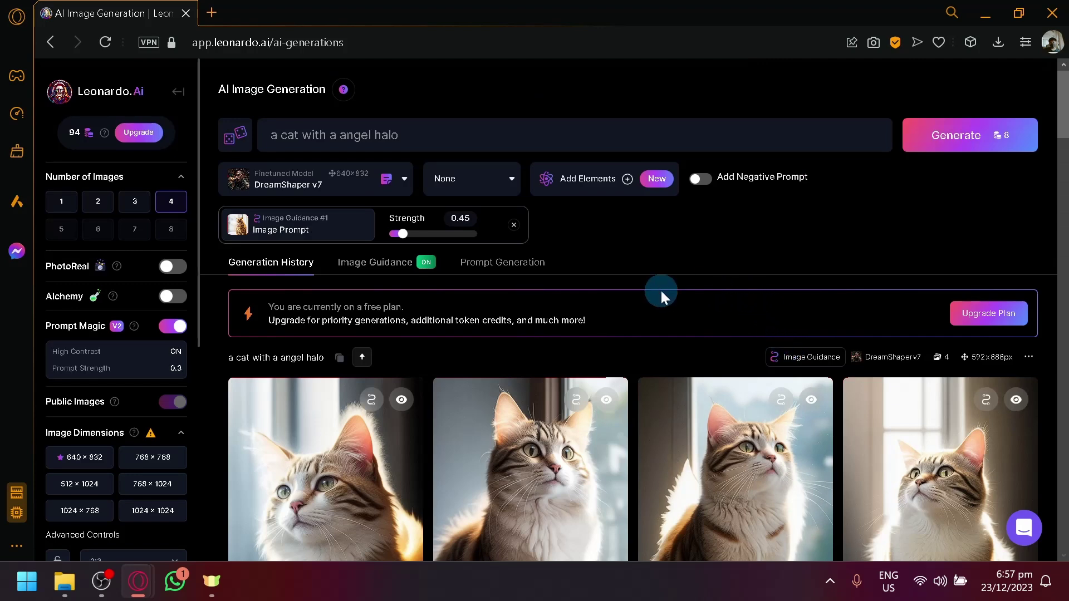
Return to the Leonardo.Ai Home page and browse its trending community gallery.
click(118, 96)
scroll(773, 270, down, 8)
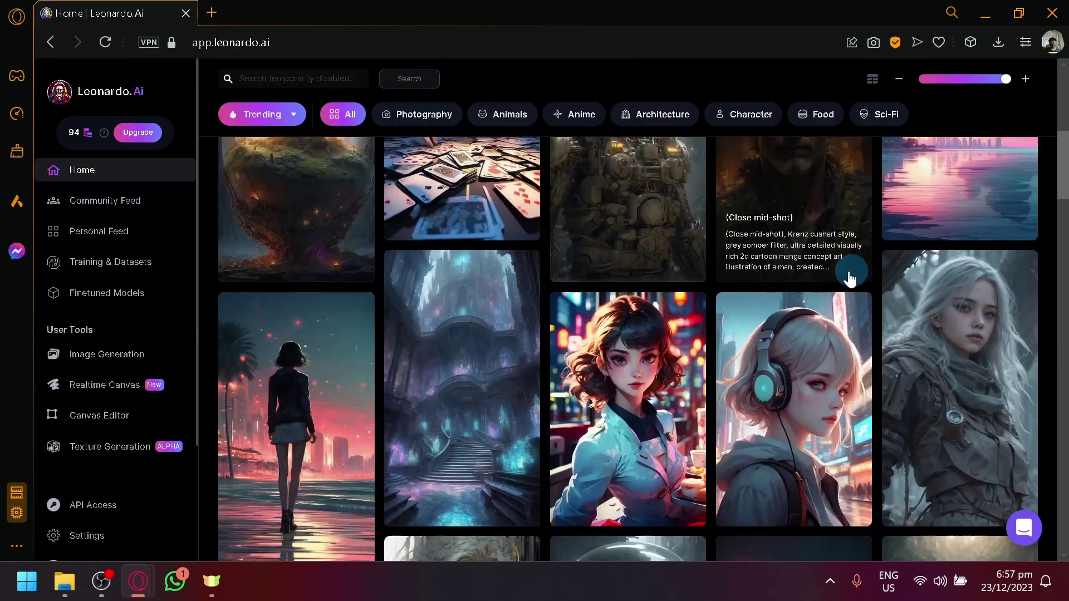